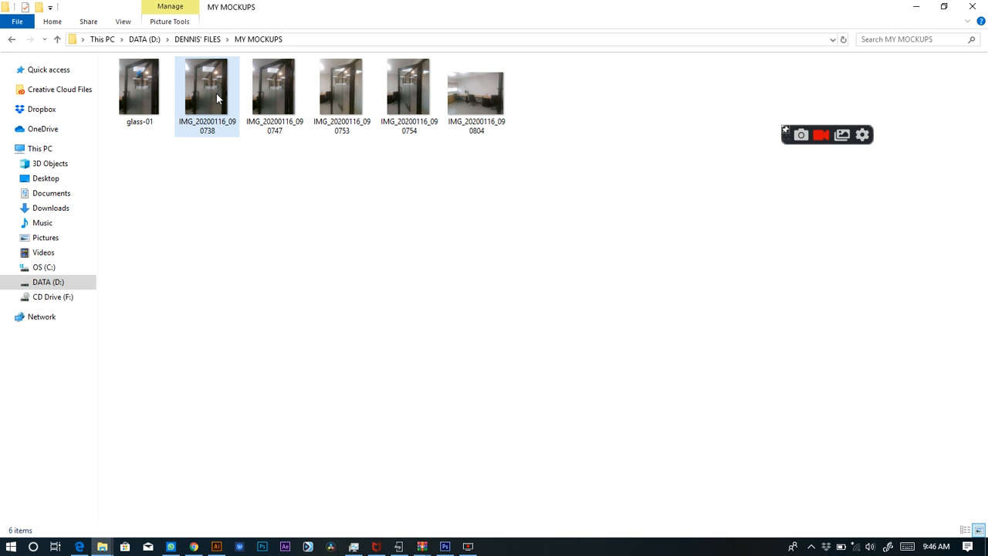
- Preview the photo IMG_20200116_090738, close it, and place that photo in the Illustrator document Untitled-9
{"action": "double_click", "coordinate": [217, 98]}
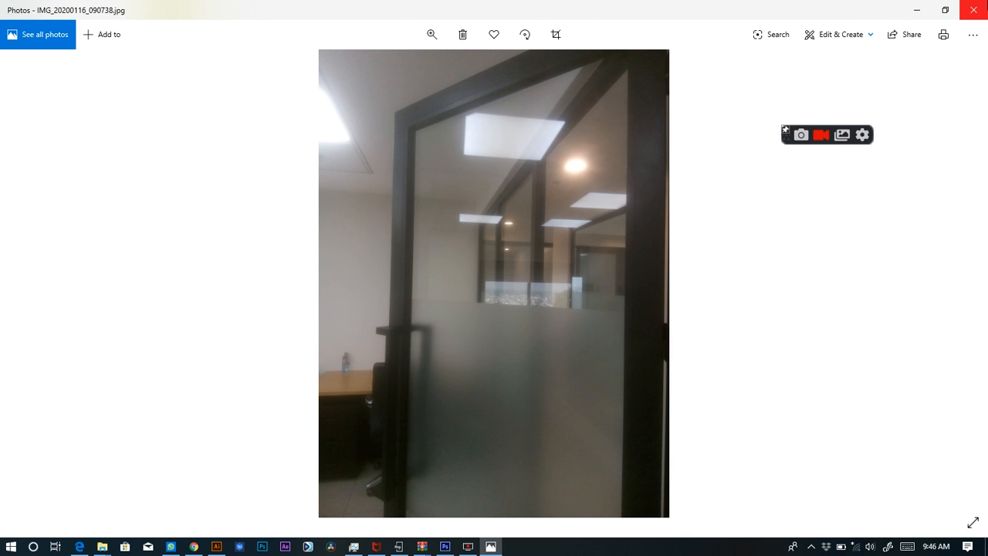
{"action": "left_click", "coordinate": [974, 10]}
{"action": "left_click_drag", "start_coordinate": [196, 89], "coordinate": [400, 286]}
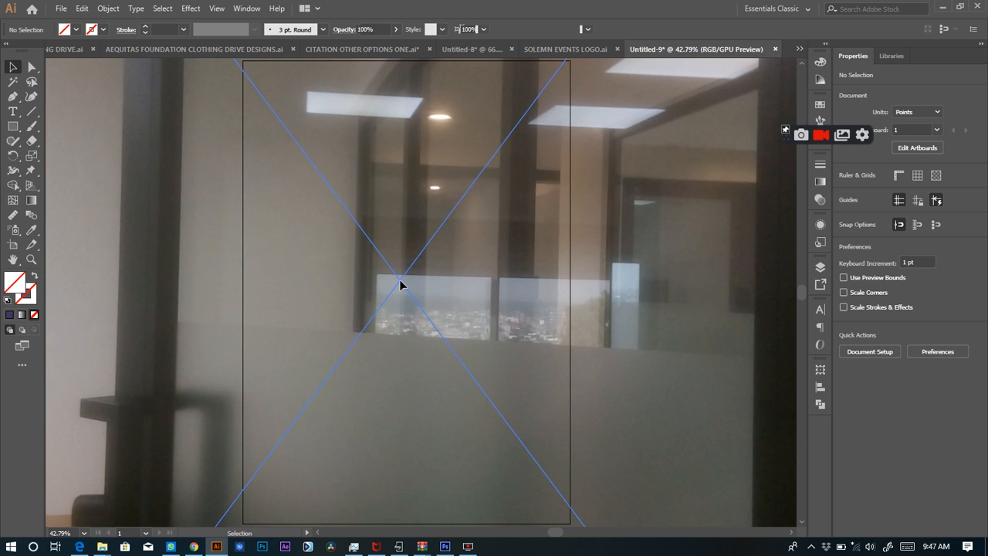
- Scale the glass door photo down proportionally to about 919 × 1226 pt and shift it slightly to cover the artboard
{"action": "key", "text": "ctrl+minus"}
{"action": "key", "text": "ctrl+minus"}
{"action": "key", "text": "ctrl+minus"}
{"action": "key", "text": "ctrl+minus"}
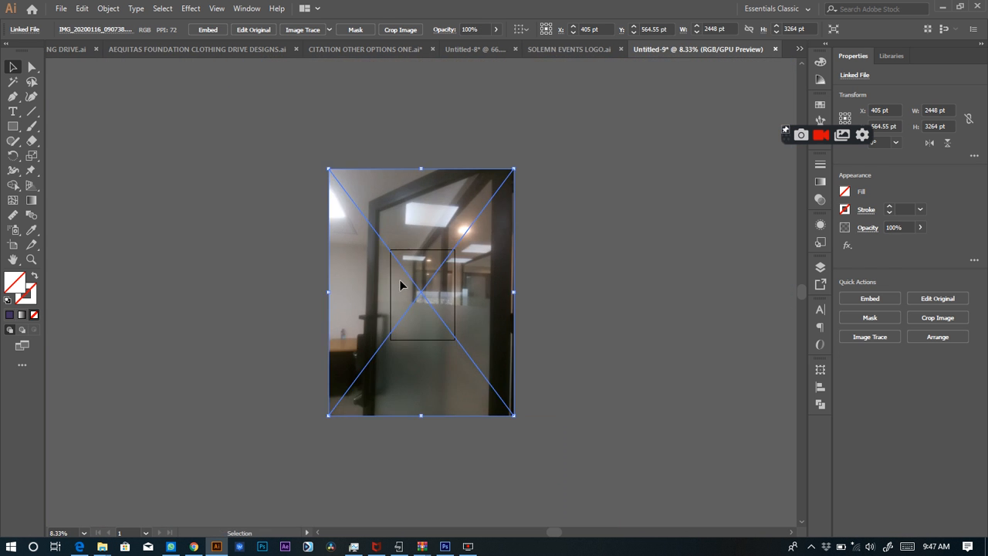
{"action": "left_click_drag", "start_coordinate": [514, 168], "coordinate": [459, 246]}
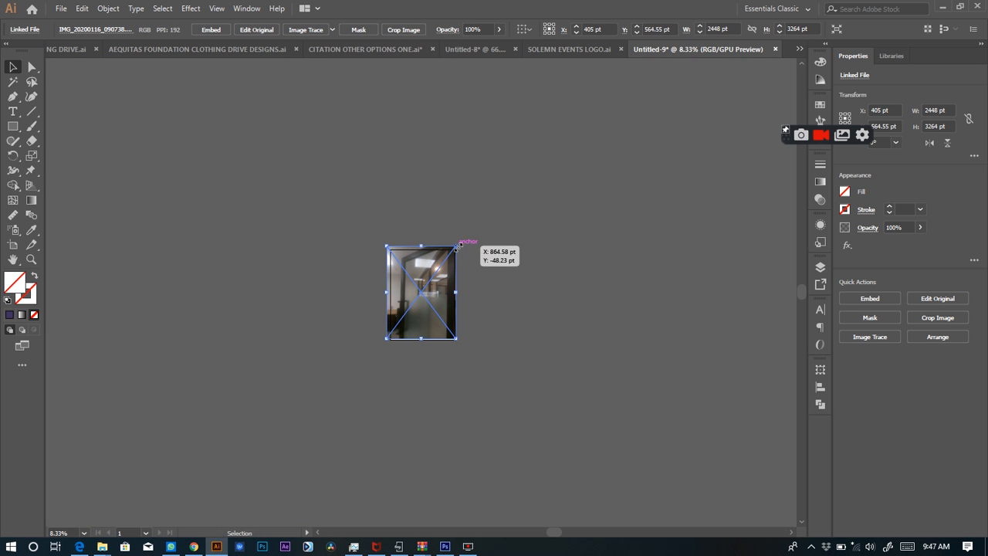
{"action": "key", "text": "ctrl+0"}
{"action": "key", "text": "ctrl+minus"}
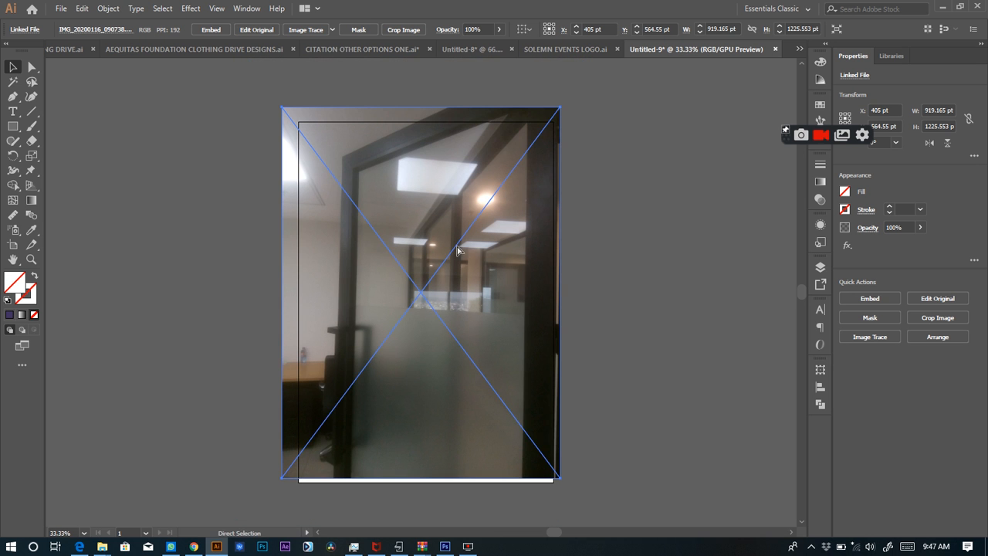
{"action": "left_click_drag", "start_coordinate": [456, 245], "coordinate": [461, 258]}
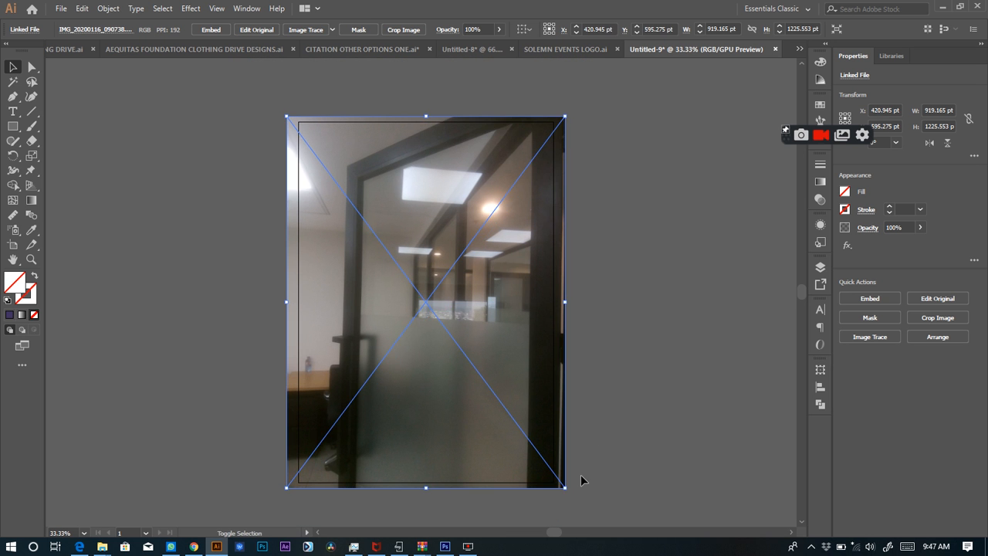
- Reduce the photo to about 907 × 1209 pt and nudge it down until it covers the artboard evenly
{"action": "left_click_drag", "start_coordinate": [567, 491], "coordinate": [561, 486]}
{"action": "key", "text": "Right"}
{"action": "key", "text": "Right"}
{"action": "key", "text": "Right"}
{"action": "key", "text": "Right"}
{"action": "key", "text": "Right"}
{"action": "key", "text": "Down"}
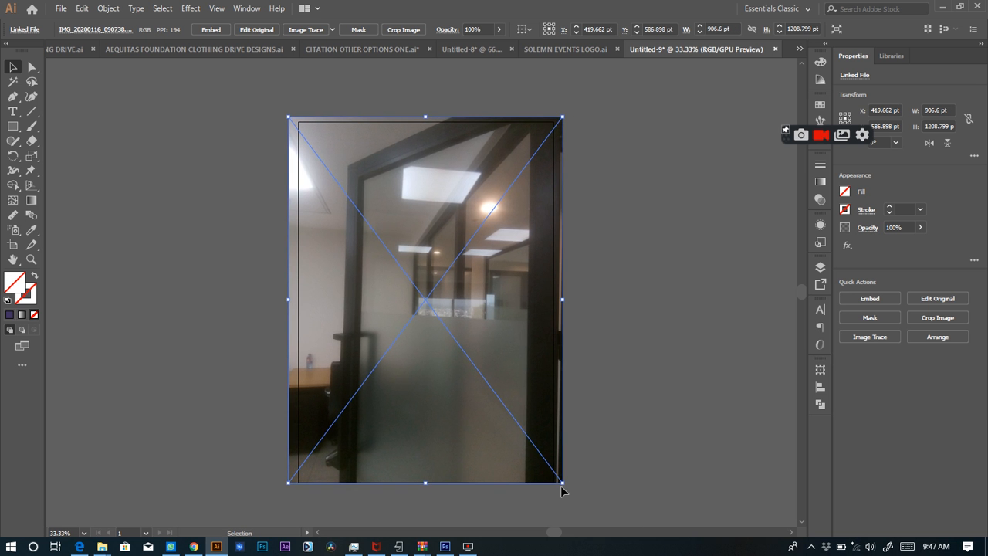
{"action": "key", "text": "Down"}
{"action": "key", "text": "Down"}
{"action": "key", "text": "Down"}
{"action": "key", "text": "Down"}
{"action": "key", "text": "Down"}
{"action": "key", "text": "Down"}
{"action": "key", "text": "Down"}
{"action": "key", "text": "Down"}
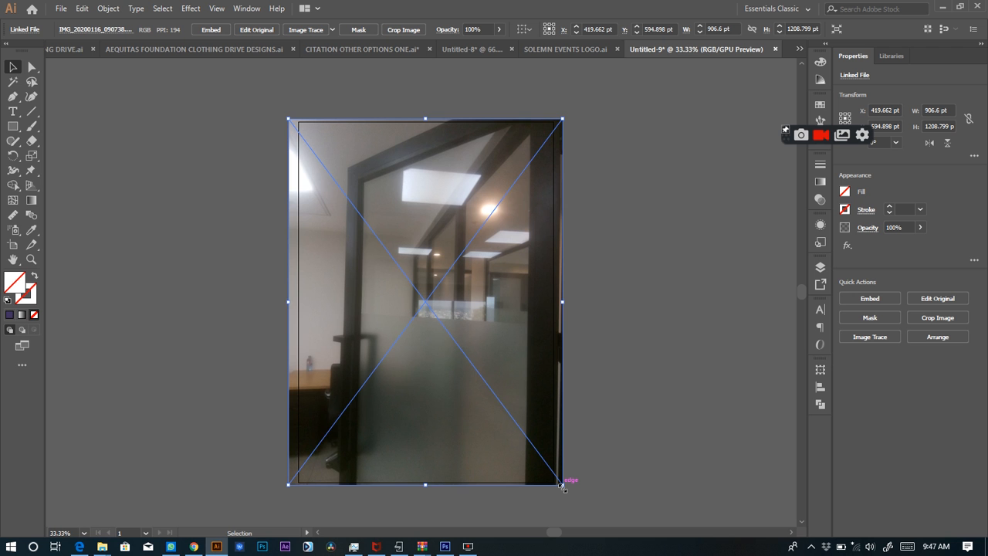
{"action": "key", "text": "Down"}
{"action": "key", "text": "Down"}
{"action": "key", "text": "Down"}
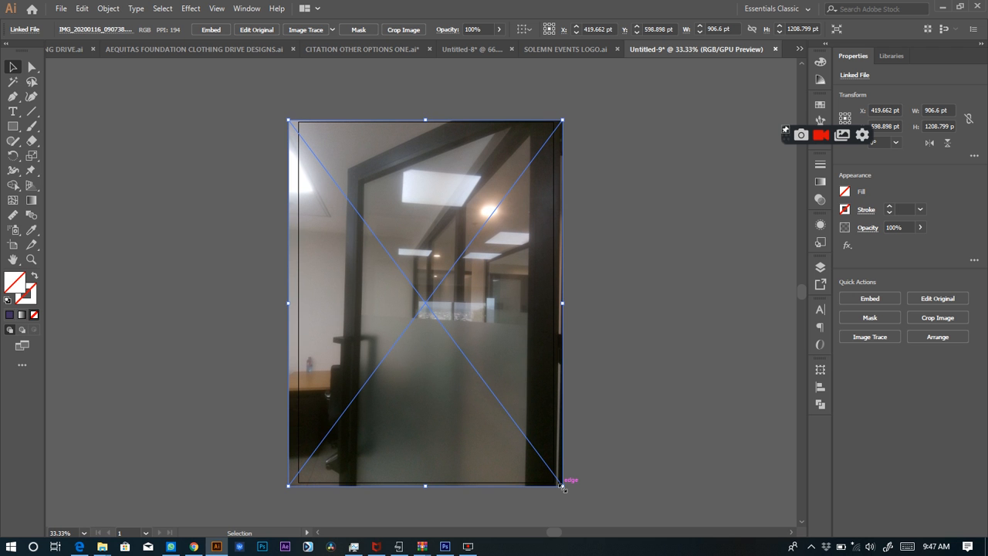
- Examine the van mockup in Untitled-8, checking how the logo blends with the side panels, body lines and fuel cap
{"action": "left_click", "coordinate": [481, 51]}
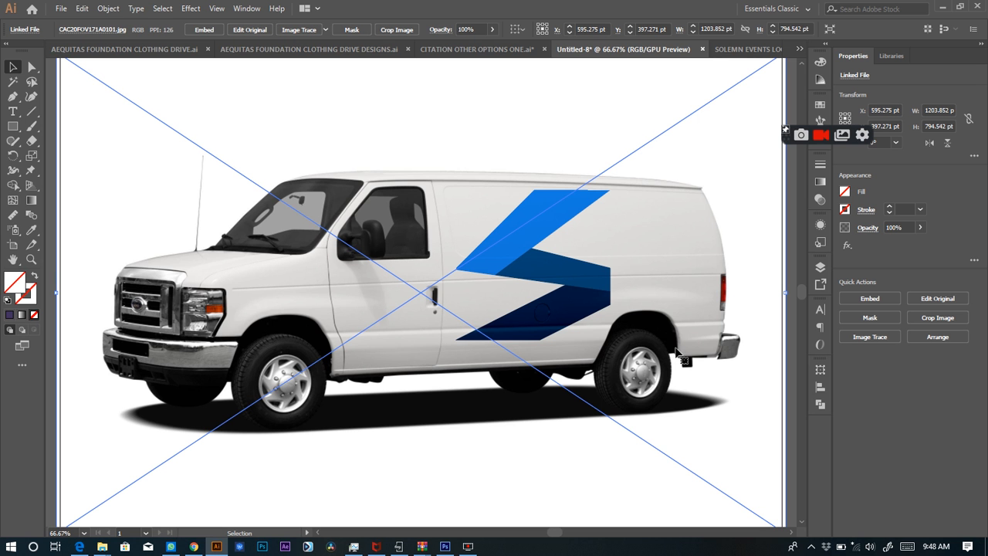
{"action": "key", "text": "z"}
{"action": "left_click_drag", "start_coordinate": [730, 369], "coordinate": [830, 435]}
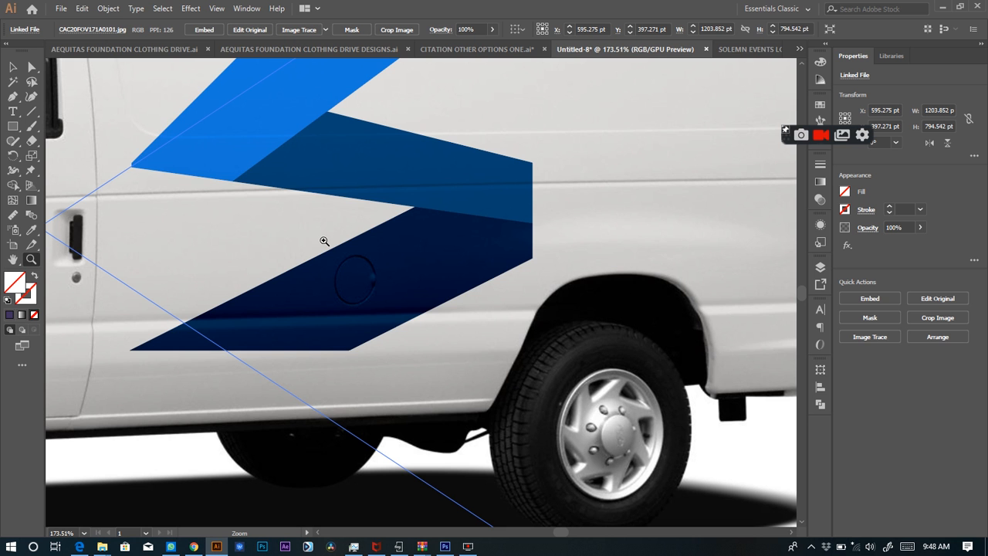
{"action": "scroll", "coordinate": [144, 168], "scroll_direction": "left", "scroll_amount": 10}
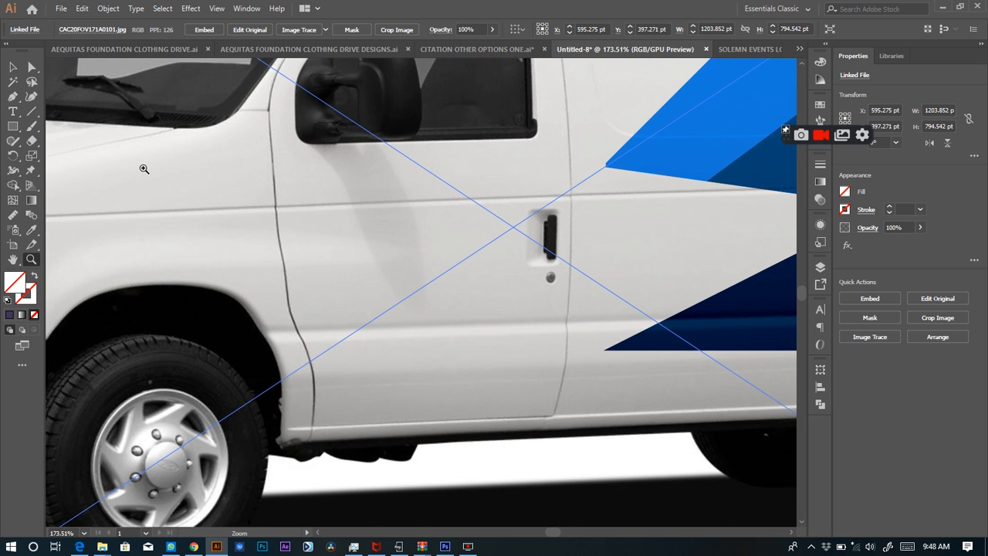
{"action": "scroll", "coordinate": [143, 169], "scroll_direction": "left", "scroll_amount": 5}
{"action": "scroll", "coordinate": [144, 168], "scroll_direction": "right", "scroll_amount": 10}
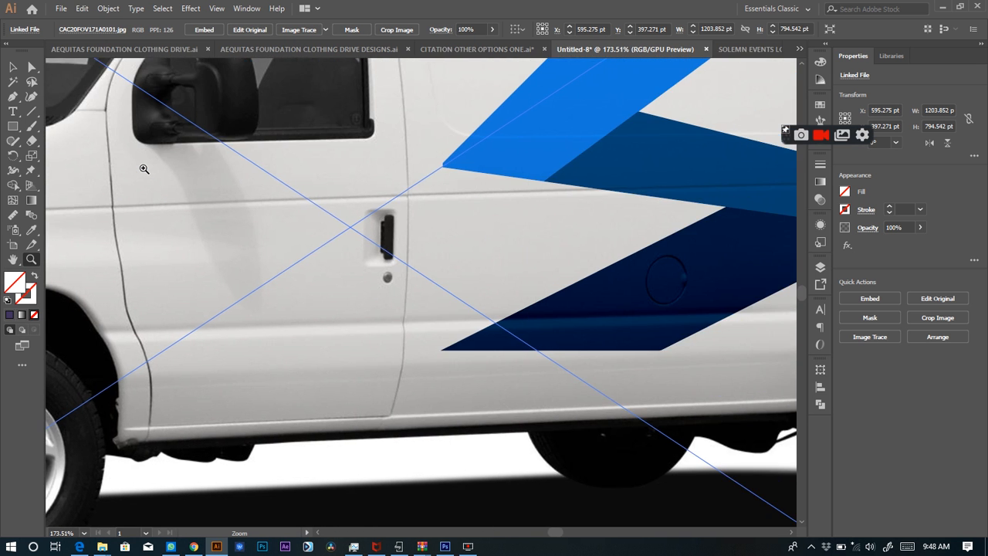
{"action": "scroll", "coordinate": [143, 169], "scroll_direction": "up", "scroll_amount": 3}
{"action": "scroll", "coordinate": [143, 168], "scroll_direction": "up", "scroll_amount": 3}
{"action": "scroll", "coordinate": [144, 168], "scroll_direction": "down", "scroll_amount": 6}
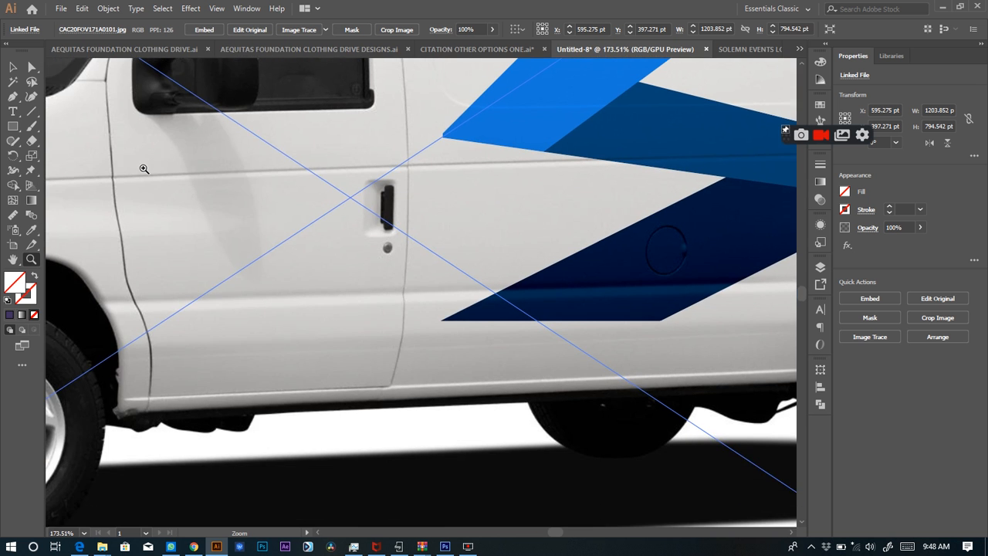
{"action": "scroll", "coordinate": [143, 169], "scroll_direction": "right", "scroll_amount": 8}
{"action": "scroll", "coordinate": [144, 168], "scroll_direction": "right", "scroll_amount": 5}
{"action": "scroll", "coordinate": [144, 169], "scroll_direction": "up", "scroll_amount": 5}
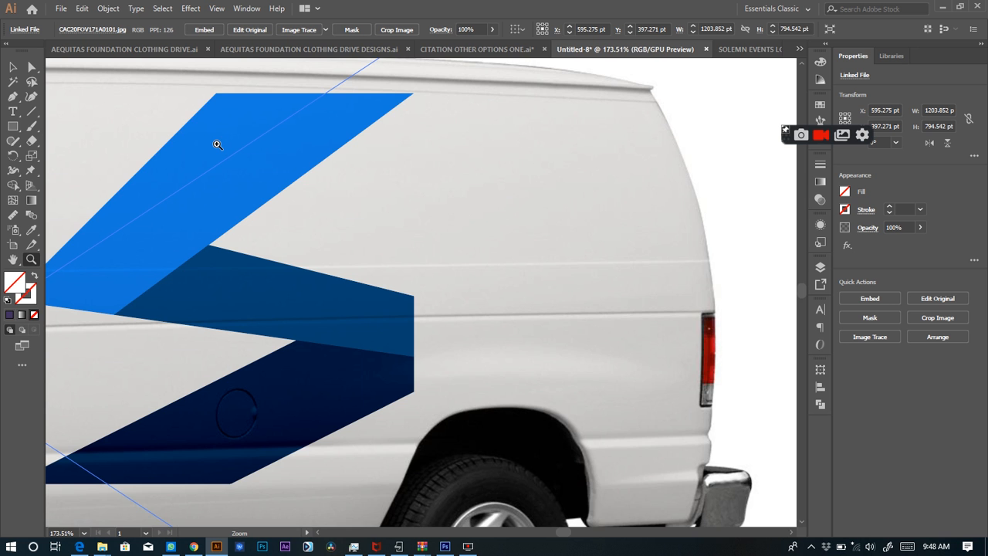
{"action": "scroll", "coordinate": [217, 145], "scroll_direction": "left", "scroll_amount": 6}
{"action": "scroll", "coordinate": [217, 144], "scroll_direction": "down", "scroll_amount": 2}
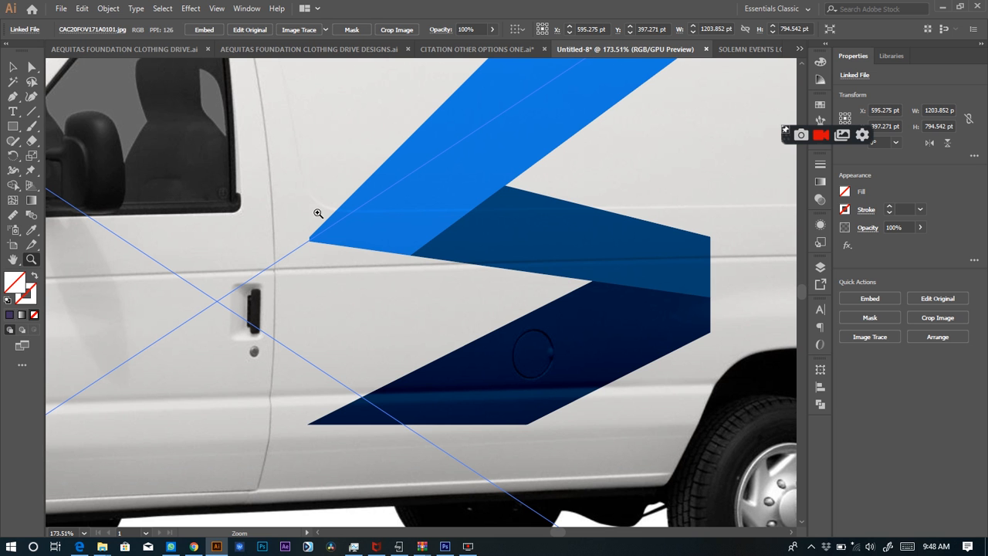
{"action": "scroll", "coordinate": [485, 162], "scroll_direction": "up", "scroll_amount": 8}
{"action": "scroll", "coordinate": [485, 162], "scroll_direction": "down", "scroll_amount": 9}
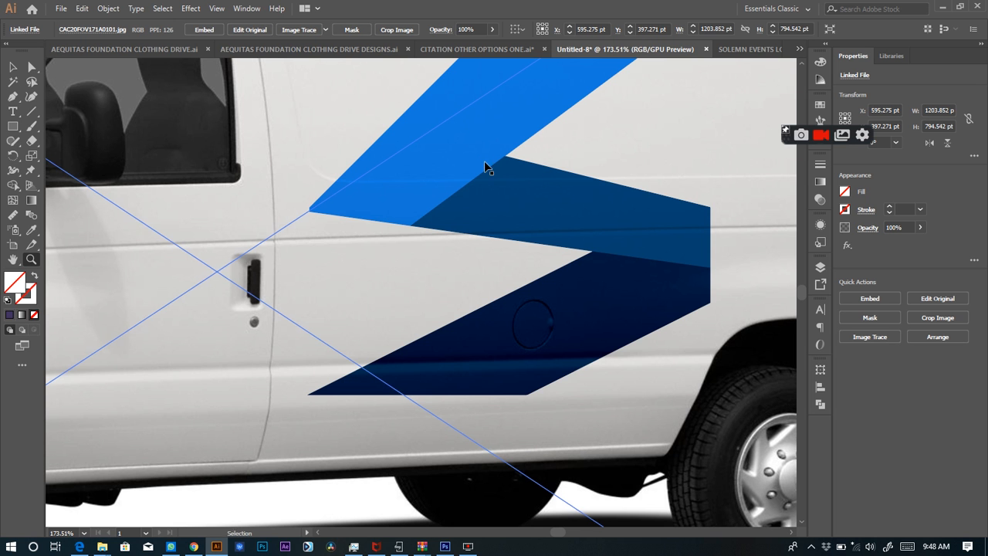
{"action": "key", "text": "ctrl+minus"}
{"action": "key", "text": "ctrl+minus"}
{"action": "key", "text": "ctrl+minus"}
{"action": "key", "text": "ctrl+minus"}
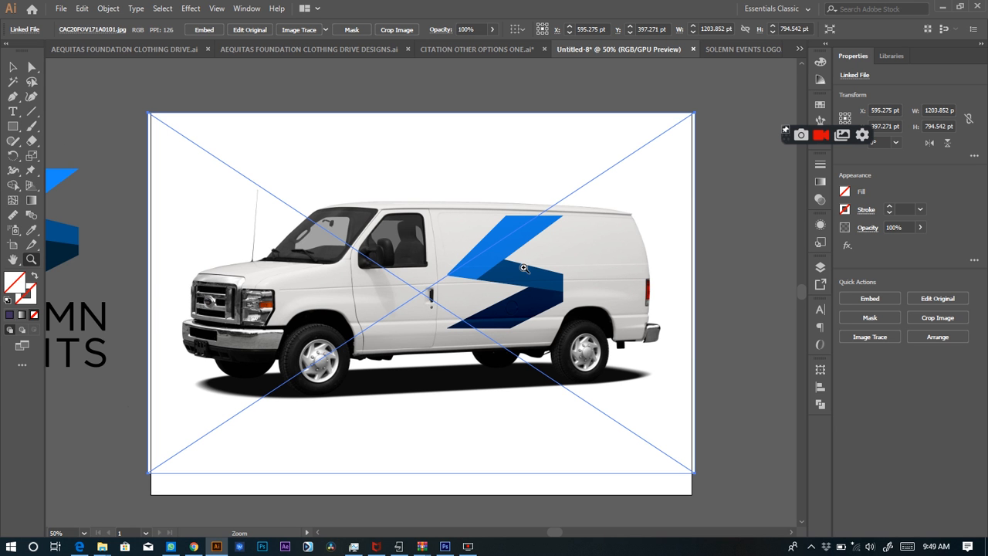
{"action": "left_click", "coordinate": [589, 234]}
{"action": "left_click_drag", "start_coordinate": [636, 220], "coordinate": [667, 205]}
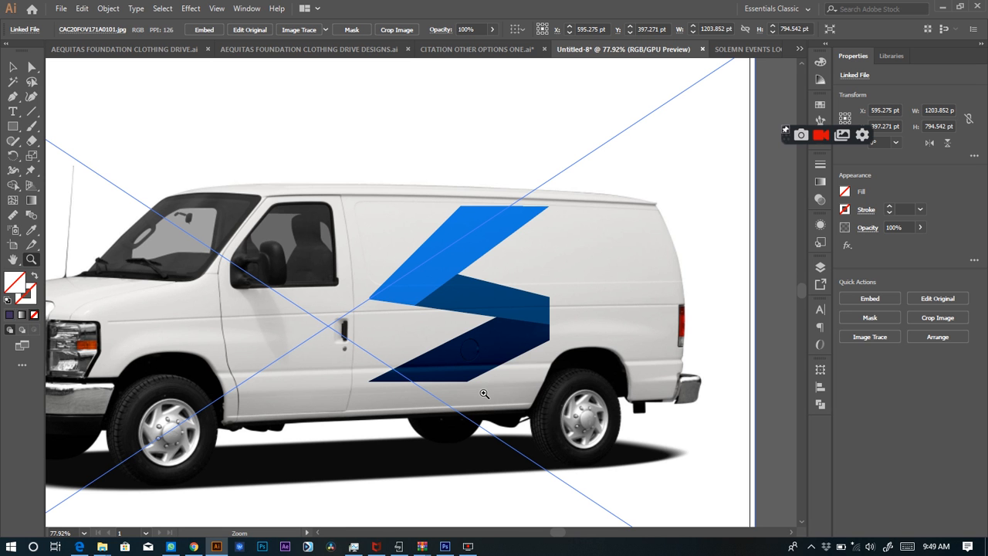
- Copy the full-colour Solemn Events logo from SOLEMN EVENTS LOGO.ai and paste it onto the glass door photo in Untitled-9
{"action": "left_click", "coordinate": [800, 48]}
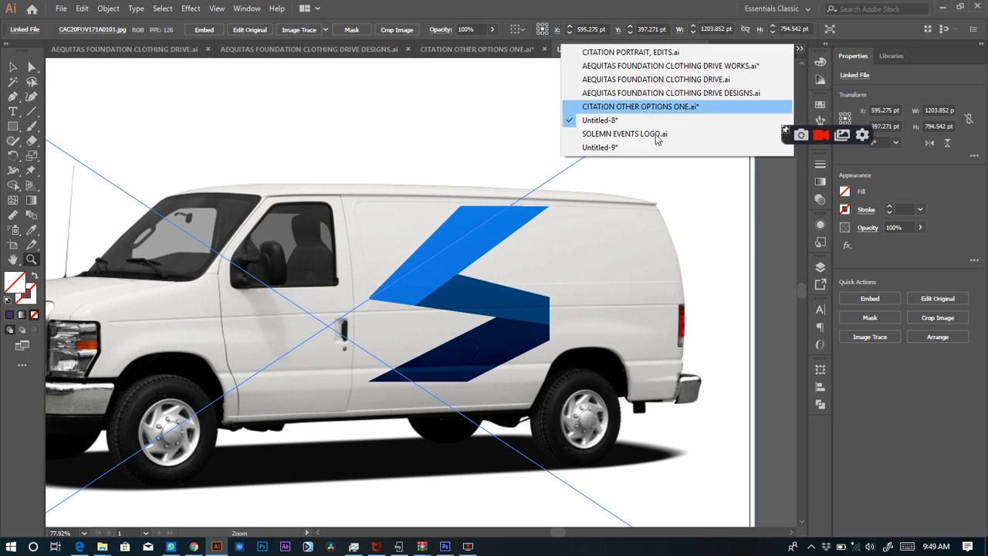
{"action": "left_click", "coordinate": [642, 146]}
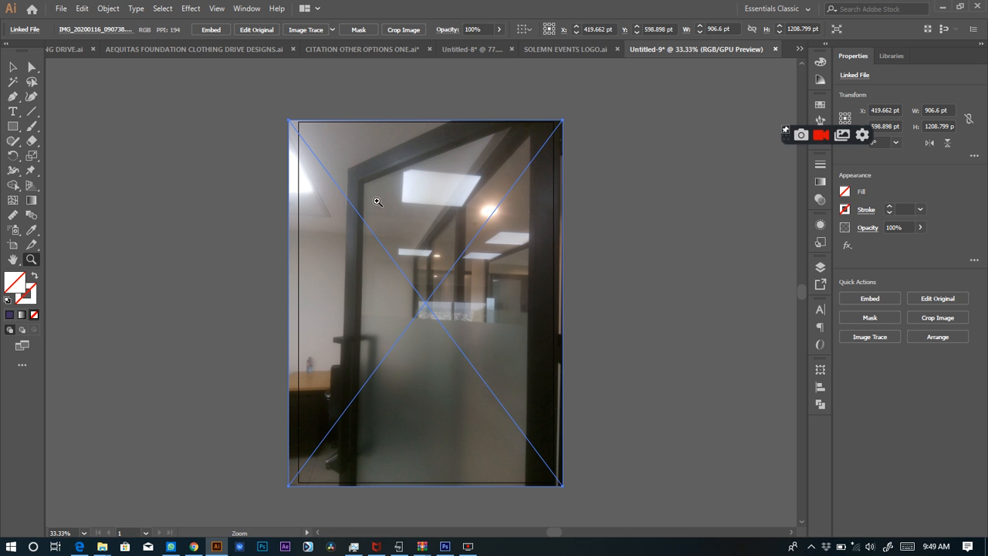
{"action": "left_click_drag", "start_coordinate": [438, 129], "coordinate": [521, 134]}
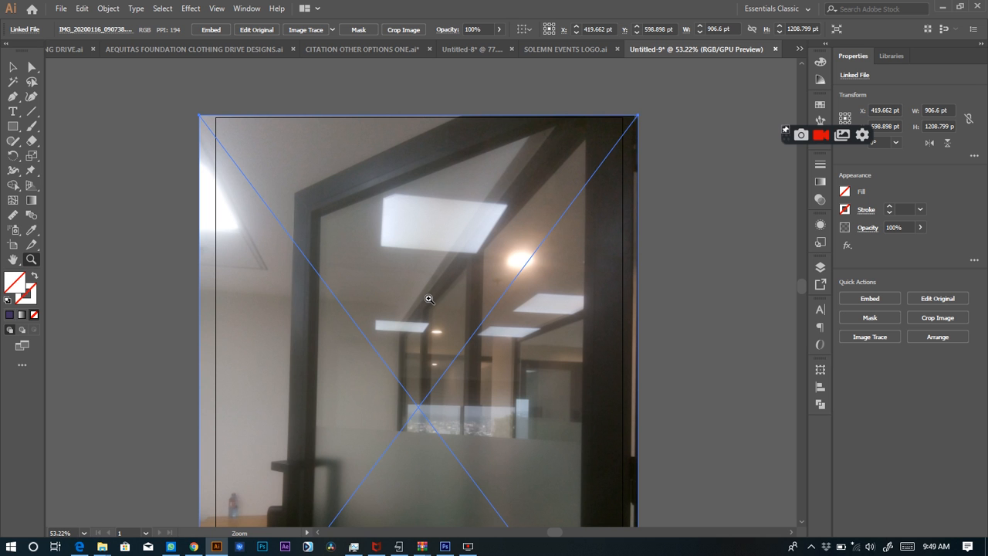
{"action": "left_click", "coordinate": [13, 67]}
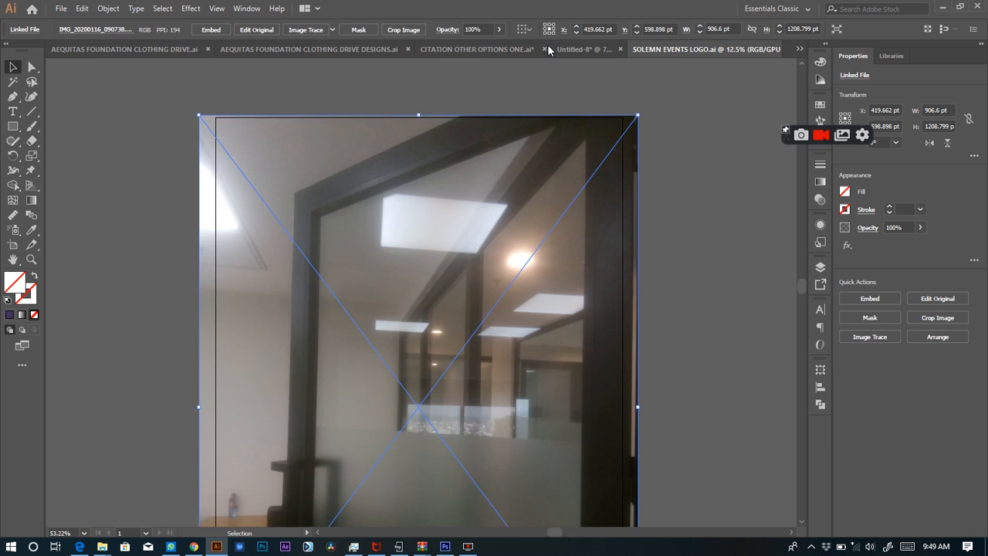
{"action": "left_click", "coordinate": [549, 48]}
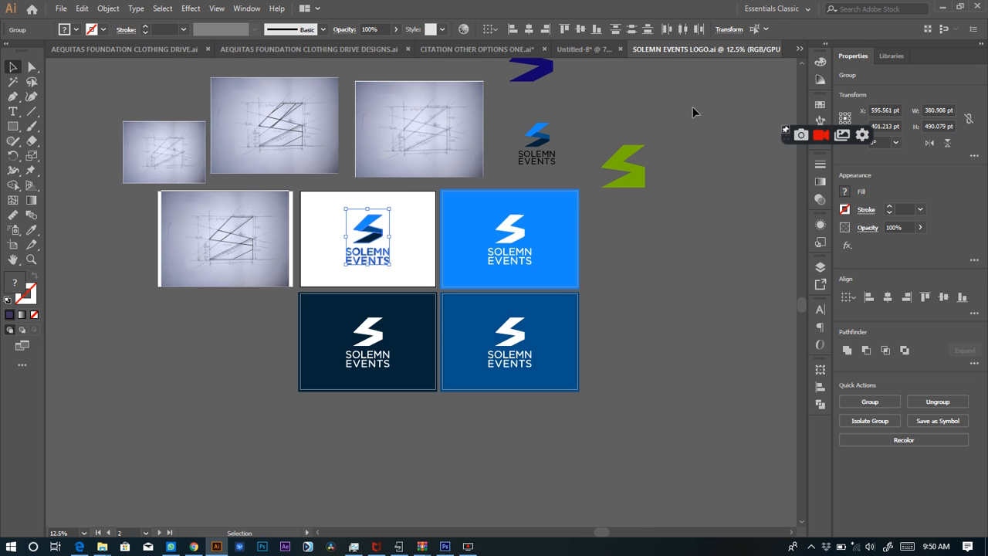
{"action": "left_click", "coordinate": [800, 49]}
{"action": "left_click", "coordinate": [630, 147]}
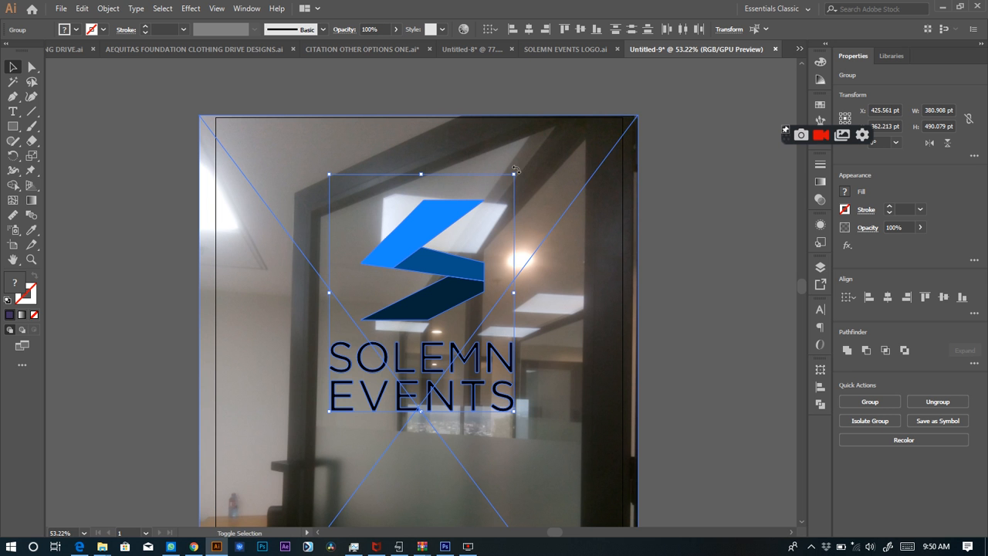
- Scale the logo down to about 306 pt high on the upper glass and squeeze its width to about 175 pt
{"action": "left_click_drag", "start_coordinate": [514, 175], "coordinate": [479, 218]}
{"action": "left_click_drag", "start_coordinate": [434, 247], "coordinate": [445, 247]}
{"action": "left_click_drag", "start_coordinate": [379, 292], "coordinate": [395, 292]}
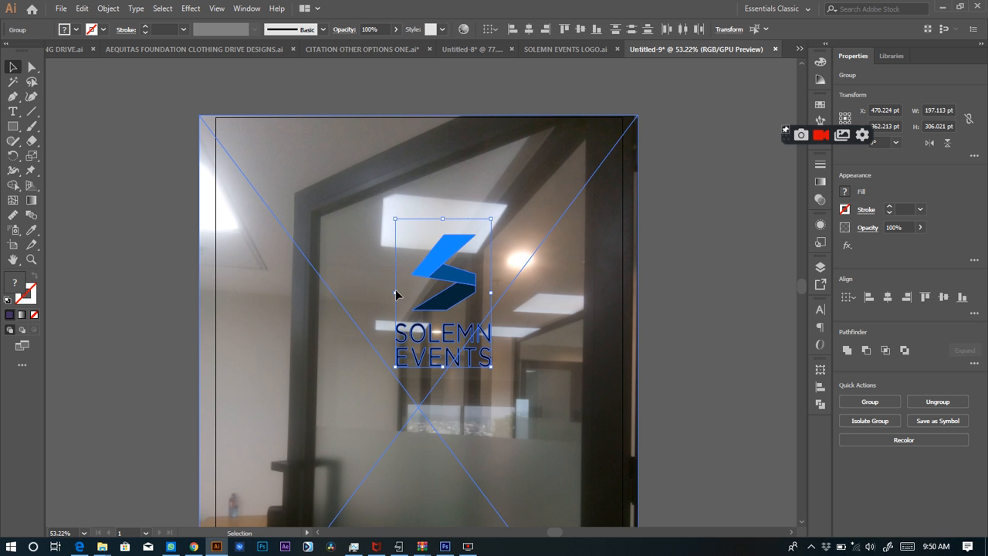
{"action": "mouse_move", "coordinate": [395, 292]}
{"action": "left_mouse_down"}
{"action": "mouse_move", "coordinate": [375, 293]}
{"action": "mouse_move", "coordinate": [408, 288]}
{"action": "left_mouse_up"}
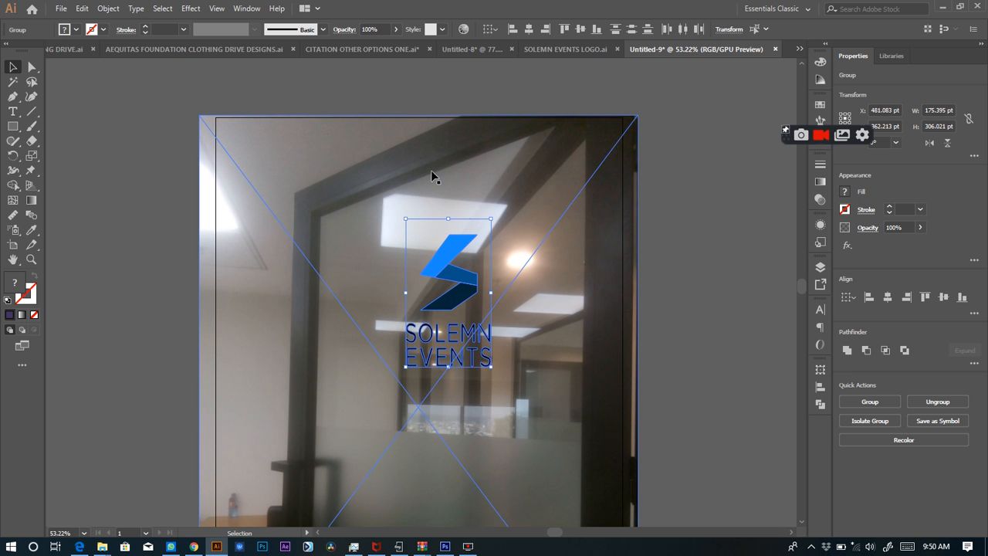
{"action": "scroll", "coordinate": [523, 109], "scroll_direction": "right", "scroll_amount": 5}
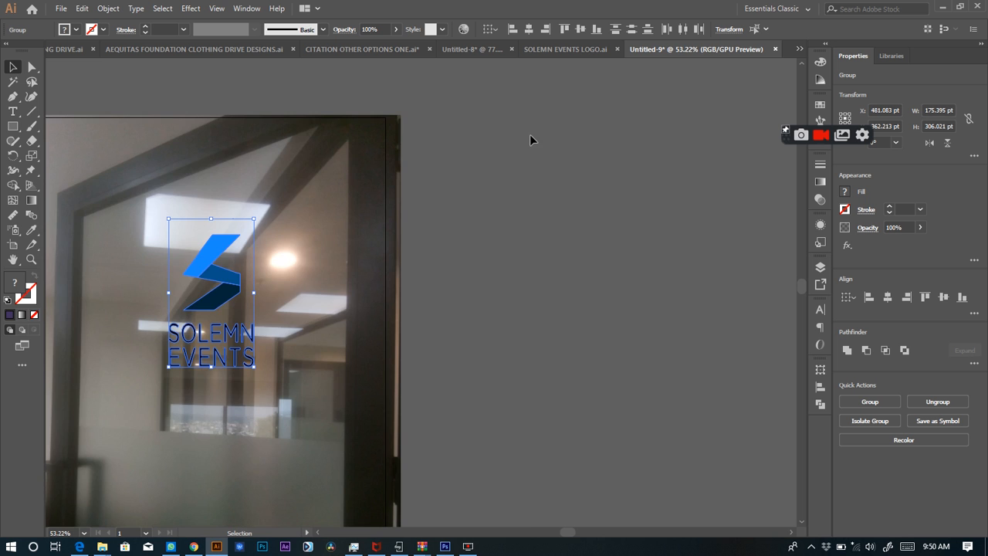
{"action": "scroll", "coordinate": [280, 260], "scroll_direction": "left", "scroll_amount": 5}
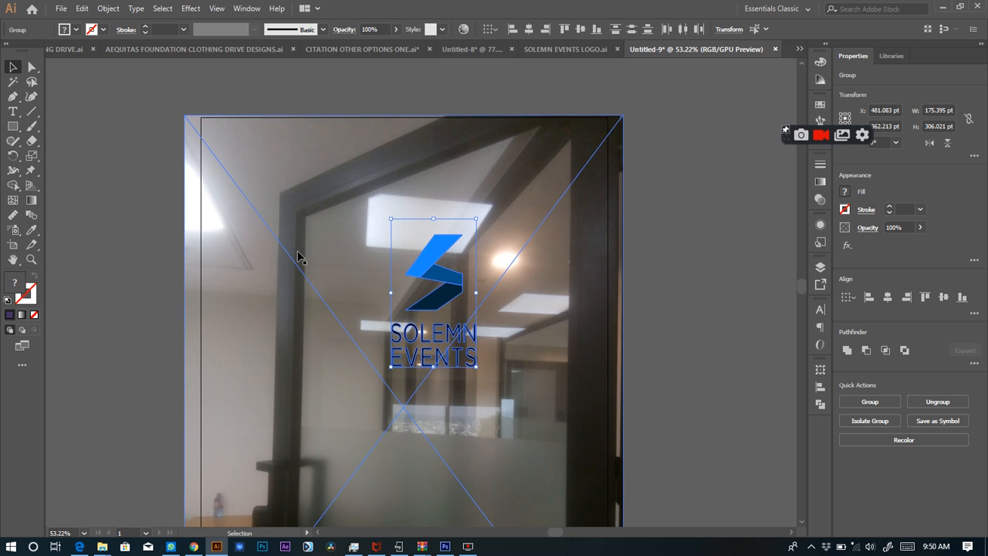
- Refine the logo's width from its left edge to about 183 pt, comparing it with the door's perspective while deselected
{"action": "left_click_drag", "start_coordinate": [392, 293], "coordinate": [389, 294]}
{"action": "left_click", "coordinate": [651, 253]}
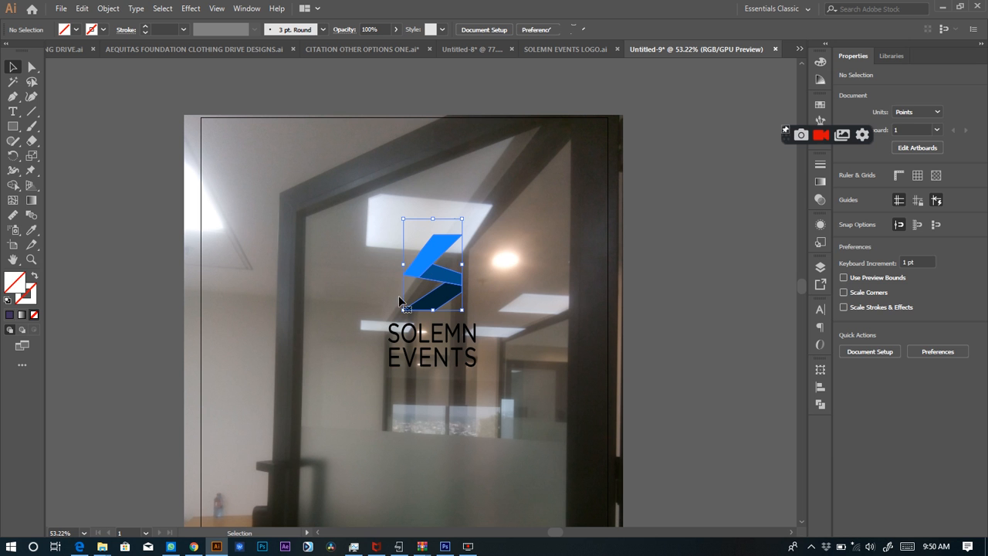
{"action": "left_click", "coordinate": [417, 338]}
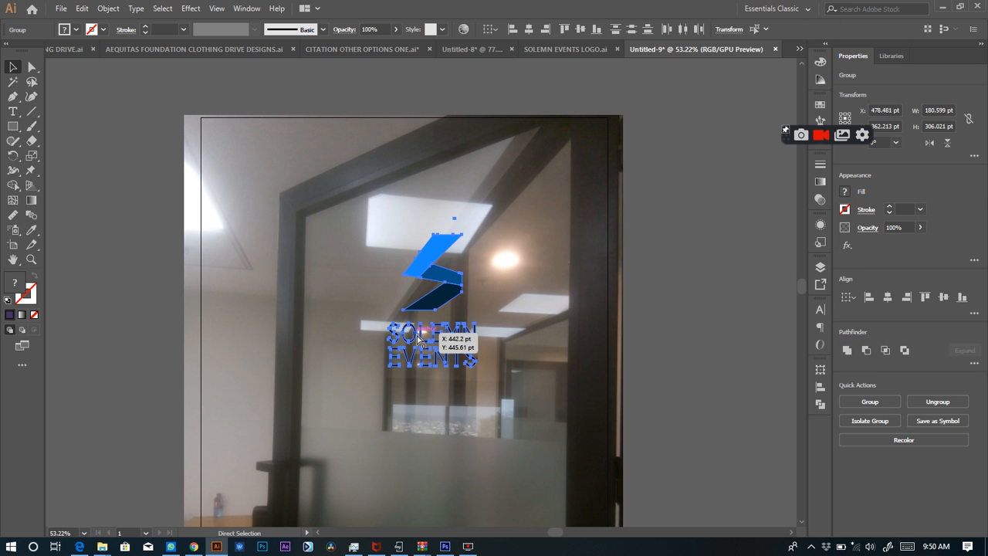
{"action": "mouse_move", "coordinate": [383, 294]}
{"action": "left_mouse_down"}
{"action": "mouse_move", "coordinate": [355, 294]}
{"action": "mouse_move", "coordinate": [339, 272]}
{"action": "mouse_move", "coordinate": [387, 288]}
{"action": "left_mouse_up"}
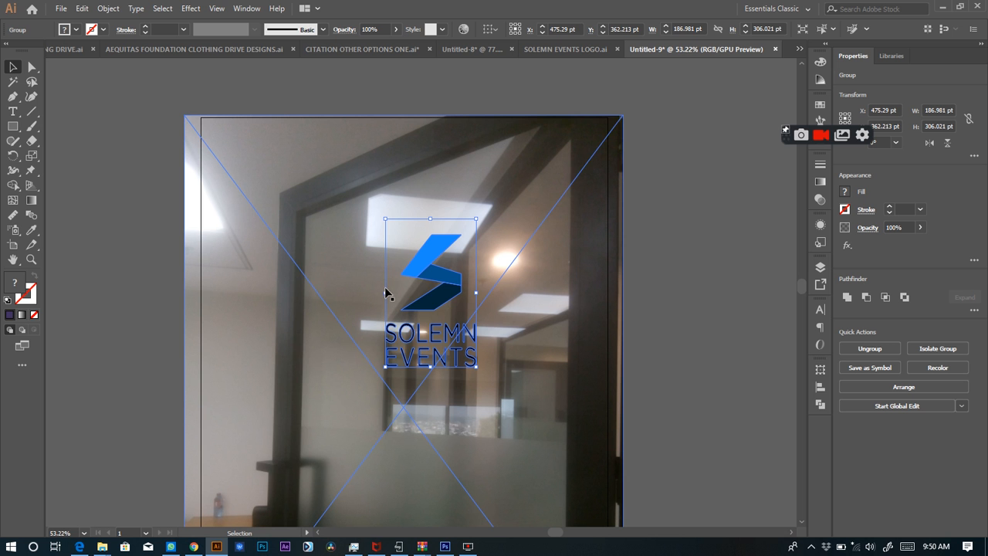
{"action": "mouse_move", "coordinate": [388, 291]}
{"action": "left_mouse_down"}
{"action": "mouse_move", "coordinate": [397, 292]}
{"action": "mouse_move", "coordinate": [387, 297]}
{"action": "left_mouse_up"}
{"action": "key", "text": "a"}
{"action": "key", "text": "ctrl+0"}
{"action": "key", "text": "v"}
{"action": "left_click", "coordinate": [651, 180]}
{"action": "left_click", "coordinate": [533, 197]}
{"action": "left_click", "coordinate": [436, 197]}
{"action": "left_click_drag", "start_coordinate": [409, 203], "coordinate": [412, 204]}
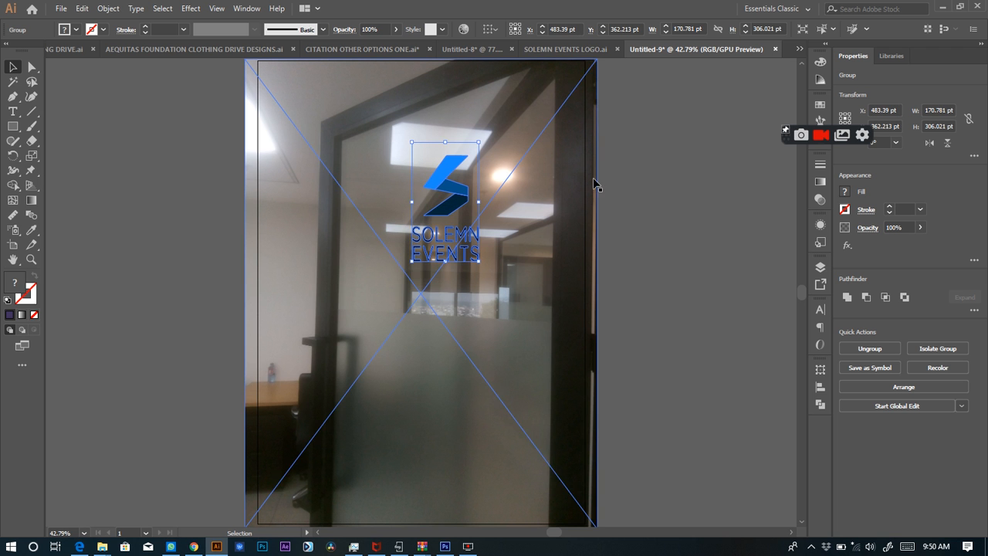
{"action": "left_click", "coordinate": [672, 193]}
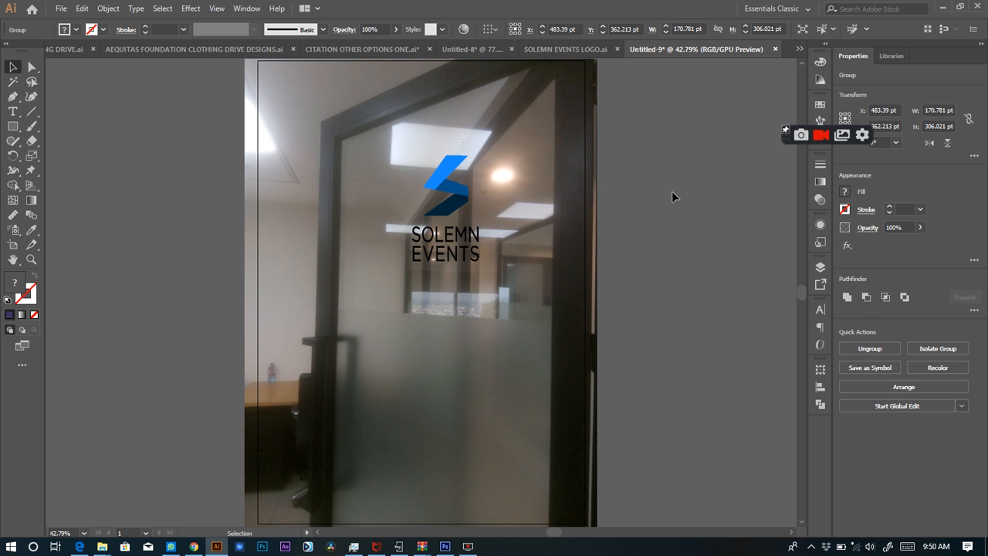
{"action": "left_click", "coordinate": [444, 199]}
{"action": "left_click_drag", "start_coordinate": [412, 203], "coordinate": [408, 202]}
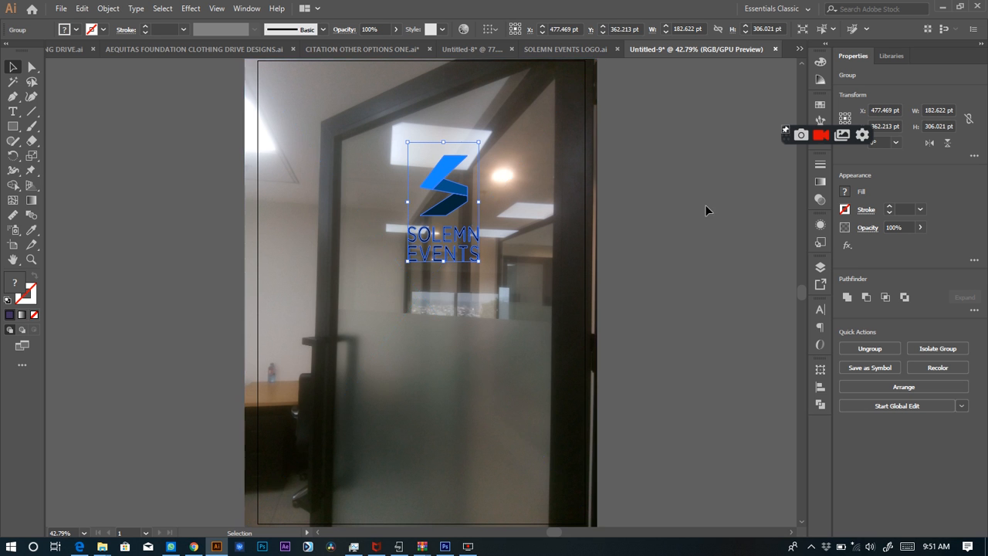
- Nudge the logo slightly left on the upper glass with selection edges hidden, and undo the accidental shift of the photo
{"action": "key", "text": "ctrl+h"}
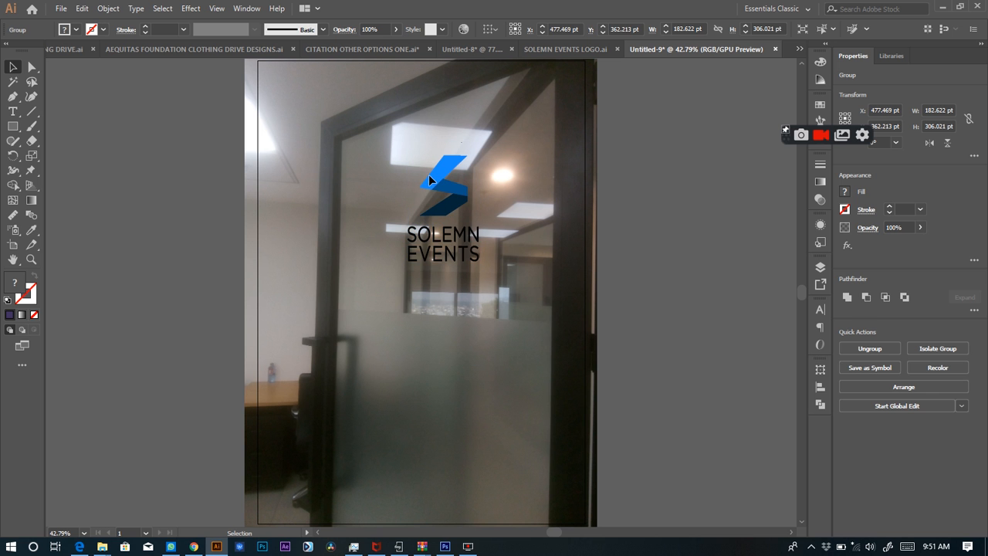
{"action": "left_click", "coordinate": [378, 191]}
{"action": "left_click", "coordinate": [284, 207]}
{"action": "left_click_drag", "start_coordinate": [280, 211], "coordinate": [282, 209]}
{"action": "key", "text": "ctrl+z"}
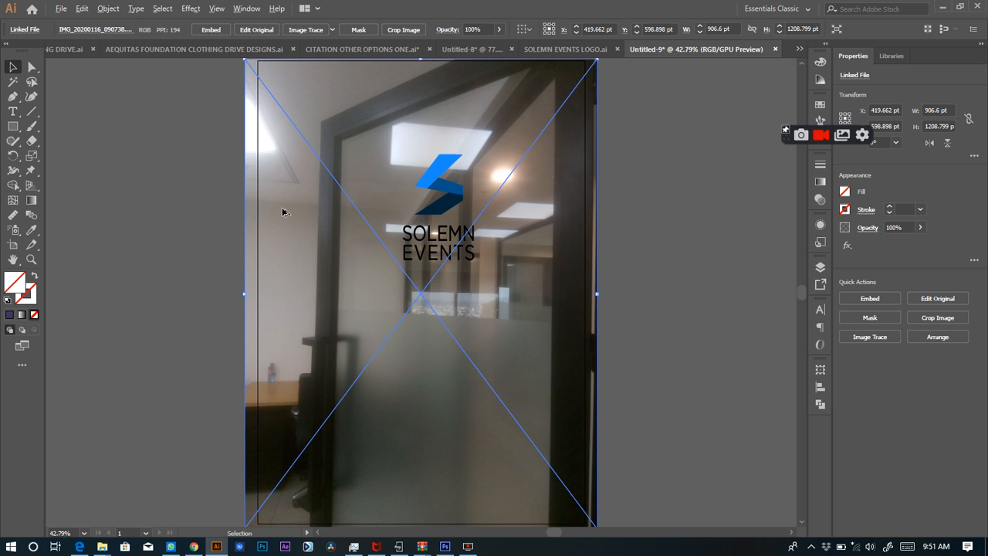
- Duplicate the door photo and align the copy exactly over the original
{"action": "key", "text": "alt"}
{"action": "key", "text": "alt"}
{"action": "left_click_drag", "start_coordinate": [282, 207], "coordinate": [472, 247]}
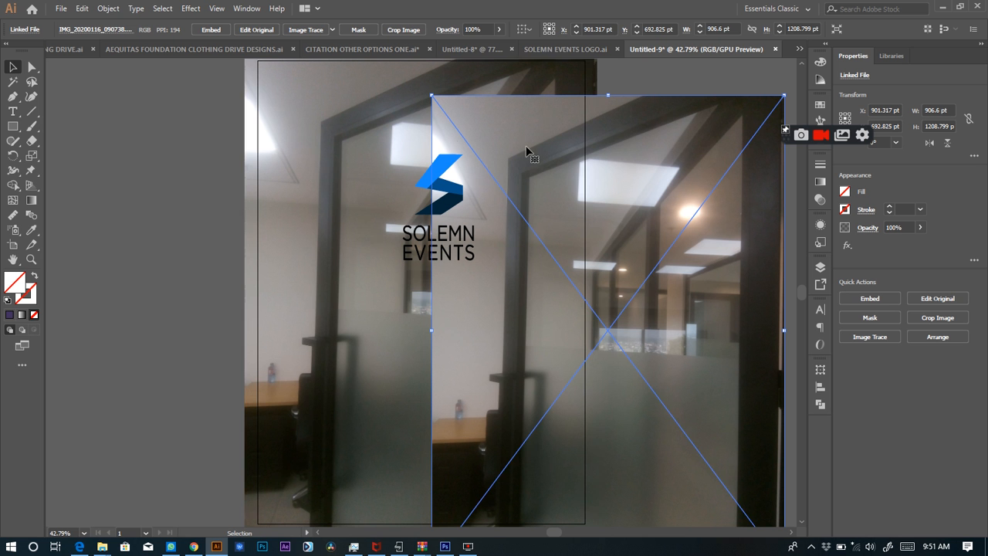
{"action": "left_click_drag", "start_coordinate": [620, 199], "coordinate": [442, 169]}
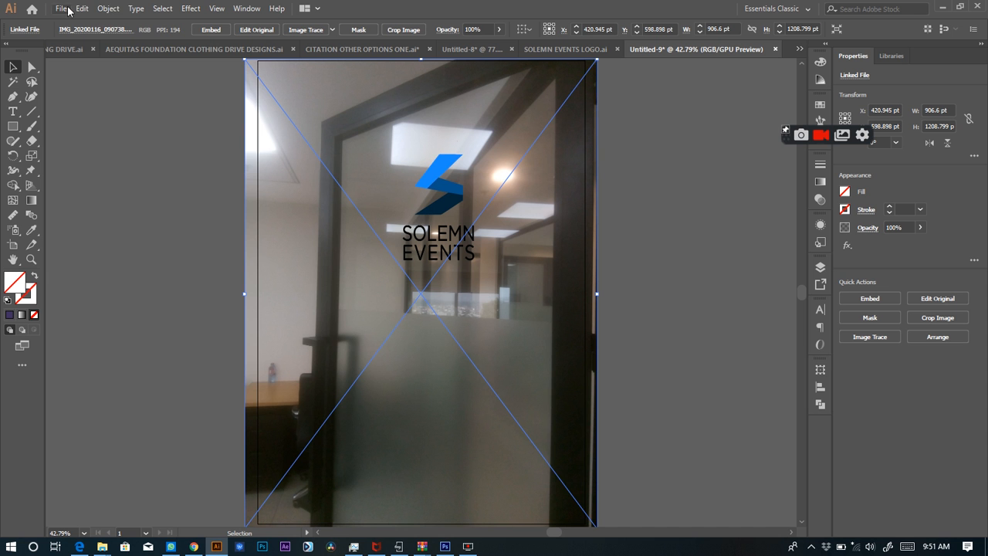
- Bring the duplicated door photo to the front so it covers the logo
{"action": "left_click", "coordinate": [108, 8]}
{"action": "left_click", "coordinate": [108, 9]}
{"action": "left_click", "coordinate": [108, 9]}
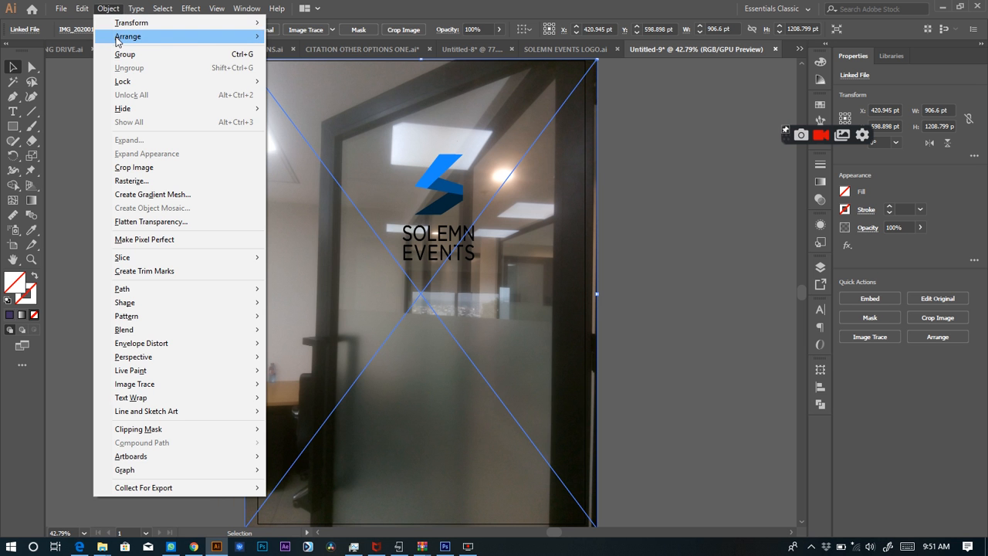
{"action": "mouse_move", "coordinate": [117, 37]}
{"action": "left_click", "coordinate": [307, 38]}
{"action": "left_click", "coordinate": [64, 129]}
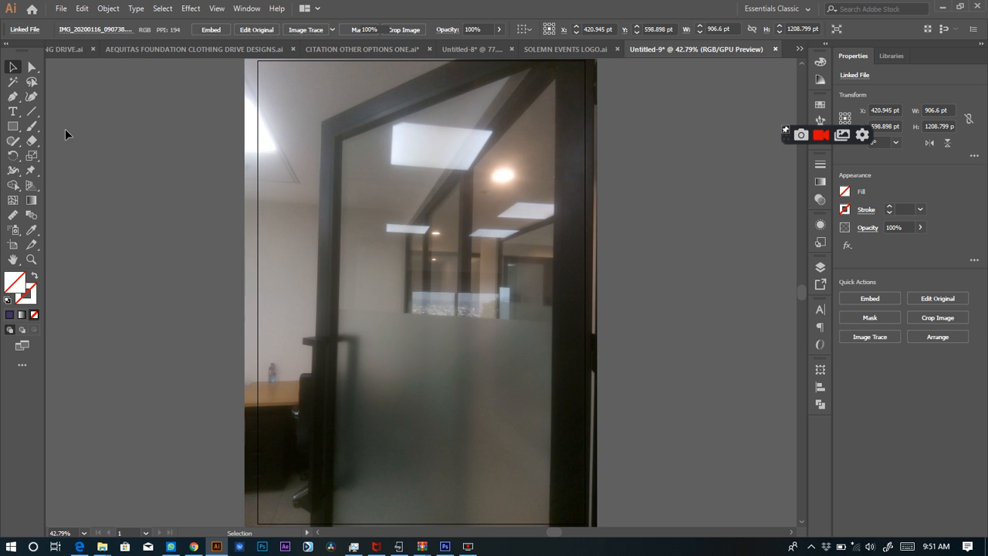
- Draw a closed five-sided Pen path about 459 pt wide and 538 pt high on the glass around the hidden logo's area
{"action": "left_click", "coordinate": [12, 97]}
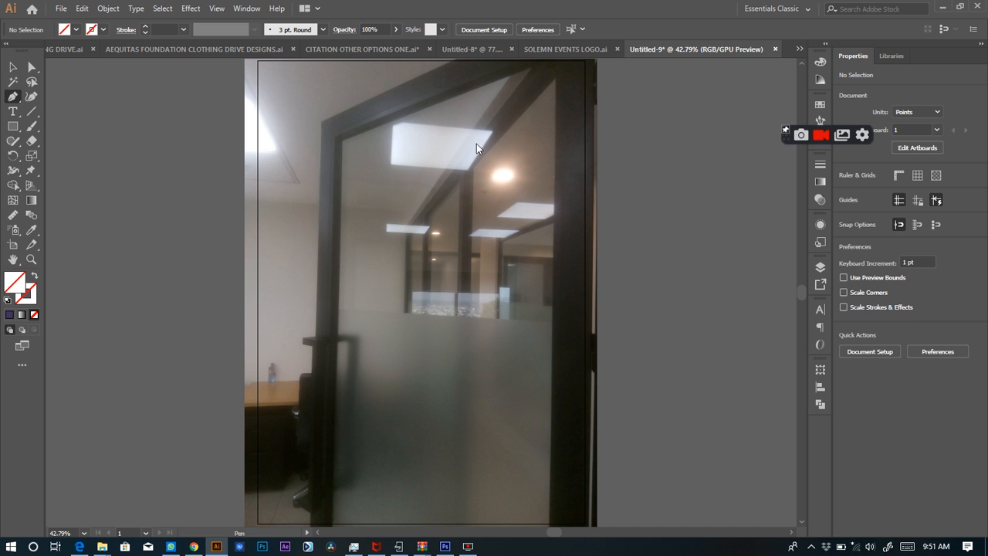
{"action": "left_click", "coordinate": [491, 129]}
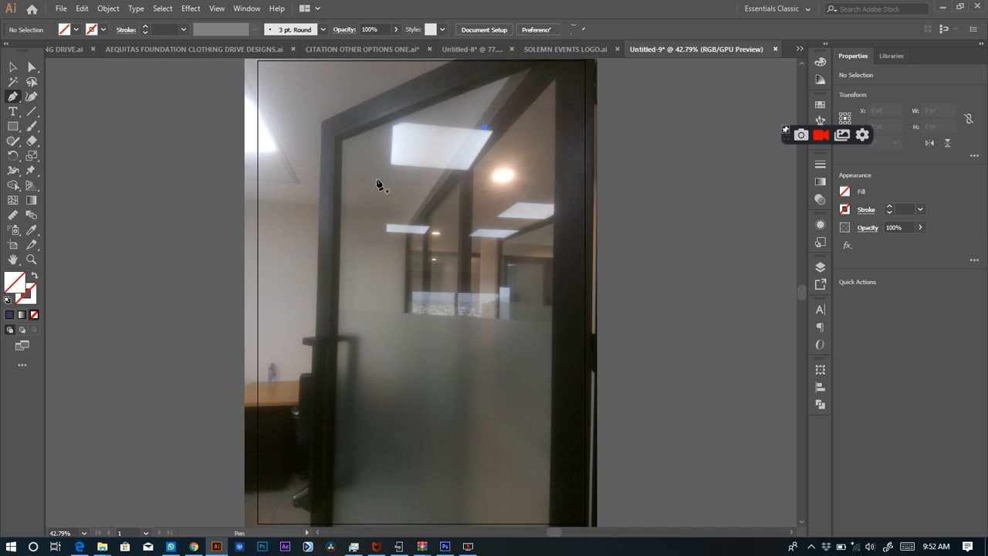
{"action": "left_click", "coordinate": [367, 328]}
{"action": "left_click", "coordinate": [516, 336]}
{"action": "left_click", "coordinate": [534, 233]}
{"action": "left_click", "coordinate": [487, 129]}
{"action": "left_click", "coordinate": [13, 67]}
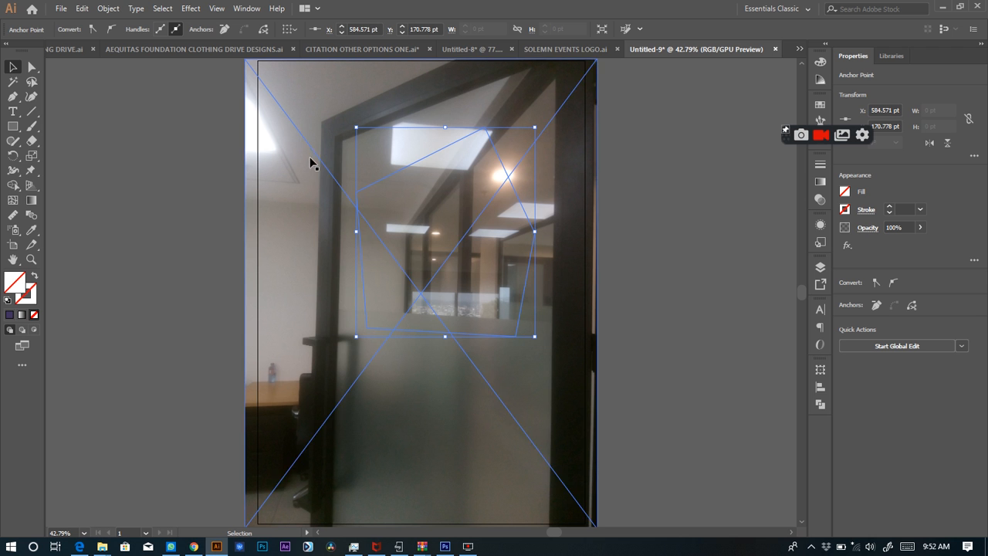
{"action": "left_click", "coordinate": [152, 237]}
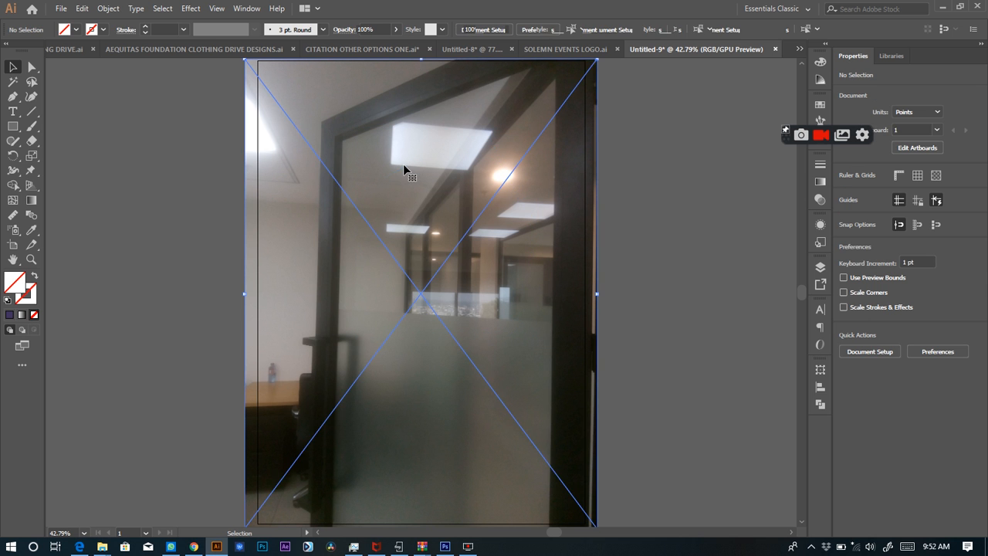
- Give the five-sided path a 3 pt black stroke
{"action": "left_click", "coordinate": [401, 169]}
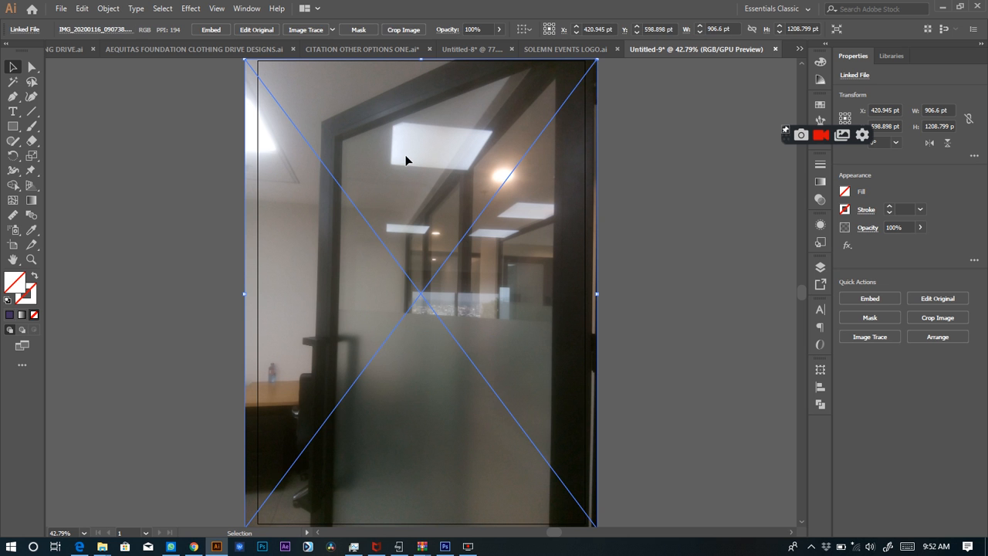
{"action": "left_click", "coordinate": [494, 152]}
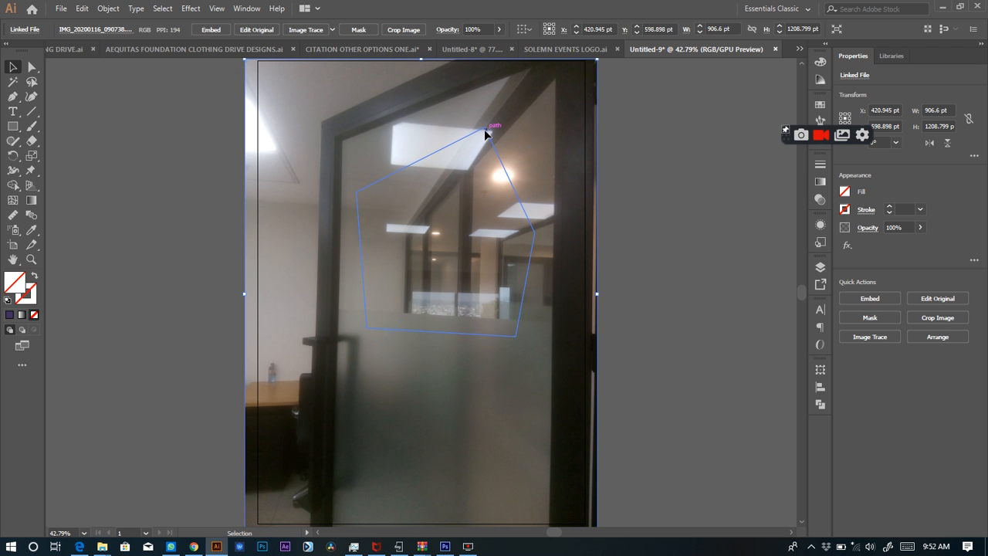
{"action": "left_click", "coordinate": [484, 129]}
{"action": "left_click", "coordinate": [144, 30]}
{"action": "left_click", "coordinate": [144, 29]}
{"action": "left_click", "coordinate": [143, 29]}
{"action": "left_click", "coordinate": [163, 204]}
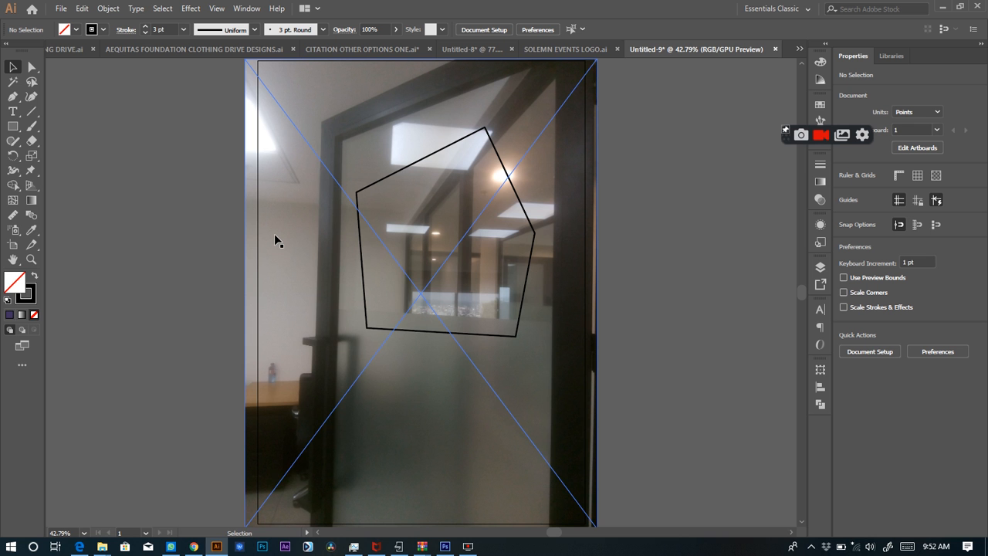
- Make a clipping mask from the five-sided path and the front copy of the door photo
{"action": "left_click", "coordinate": [389, 180]}
{"action": "left_click", "coordinate": [332, 177], "text": "shift"}
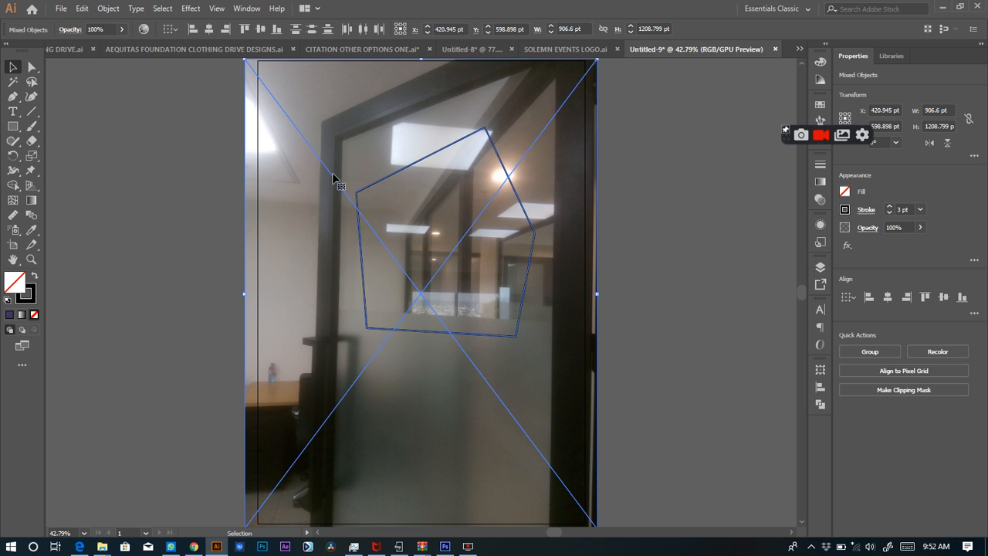
{"action": "right_click", "coordinate": [333, 178]}
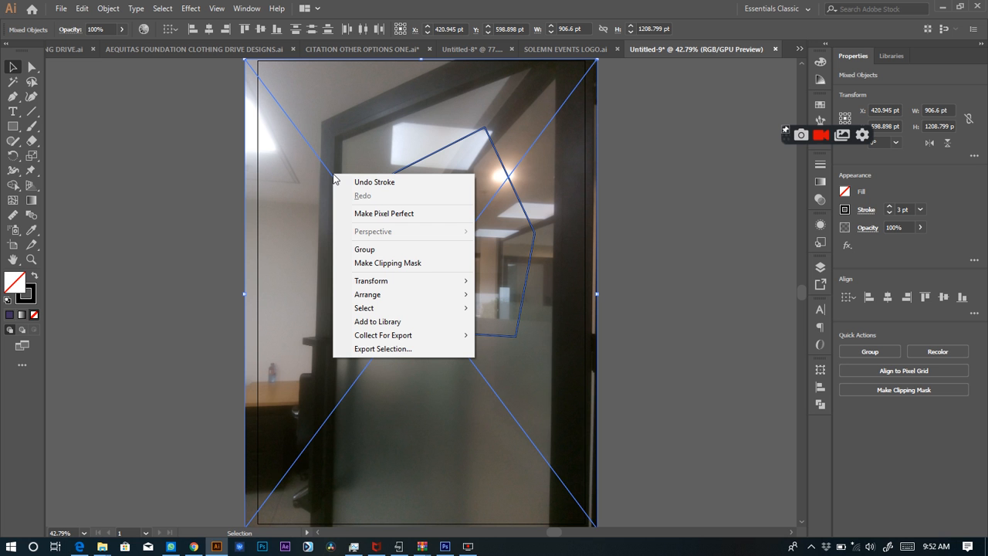
{"action": "left_click", "coordinate": [388, 263]}
{"action": "left_click", "coordinate": [681, 234]}
{"action": "left_click", "coordinate": [452, 234]}
{"action": "left_click", "coordinate": [178, 176]}
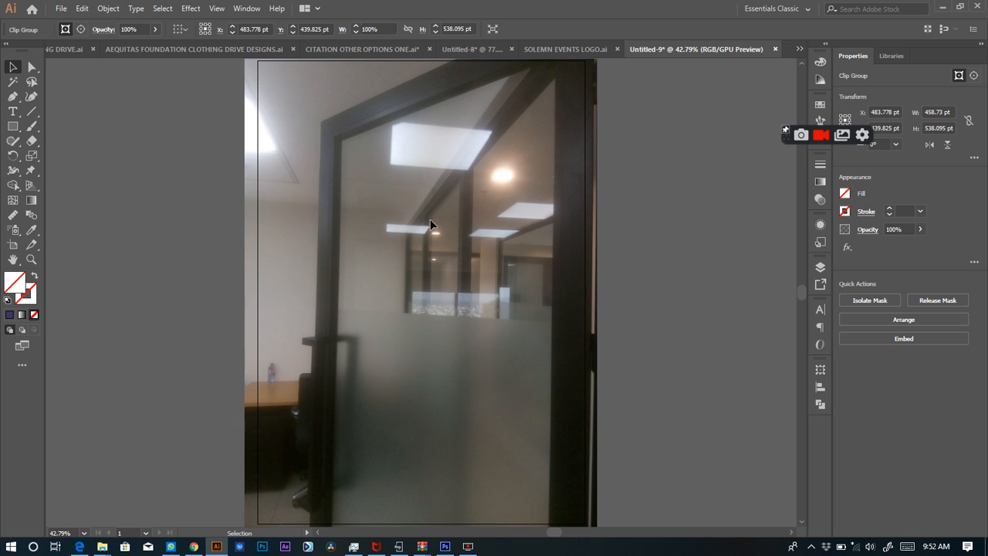
- Set the clipped photo's opacity to 50% to let the logo show through the glass
{"action": "left_click", "coordinate": [432, 218]}
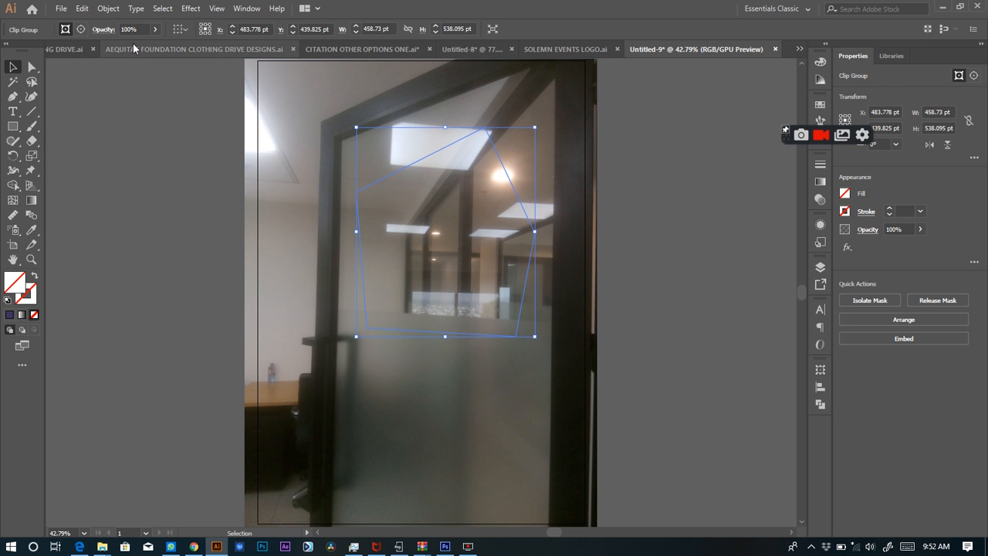
{"action": "left_click_drag", "start_coordinate": [127, 30], "coordinate": [95, 32]}
{"action": "type", "text": "5"}
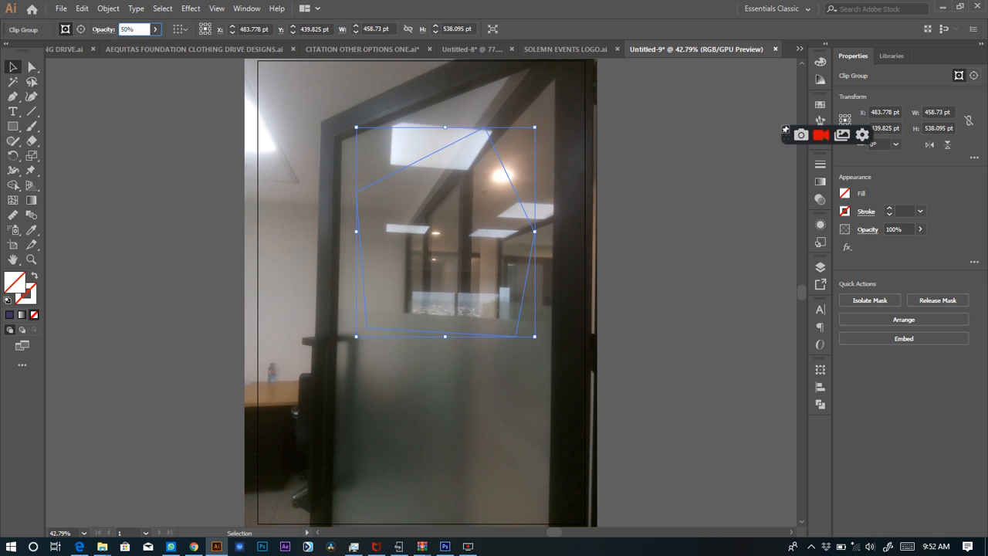
{"action": "type", "text": "0"}
{"action": "key", "text": "Return"}
{"action": "left_click", "coordinate": [117, 200]}
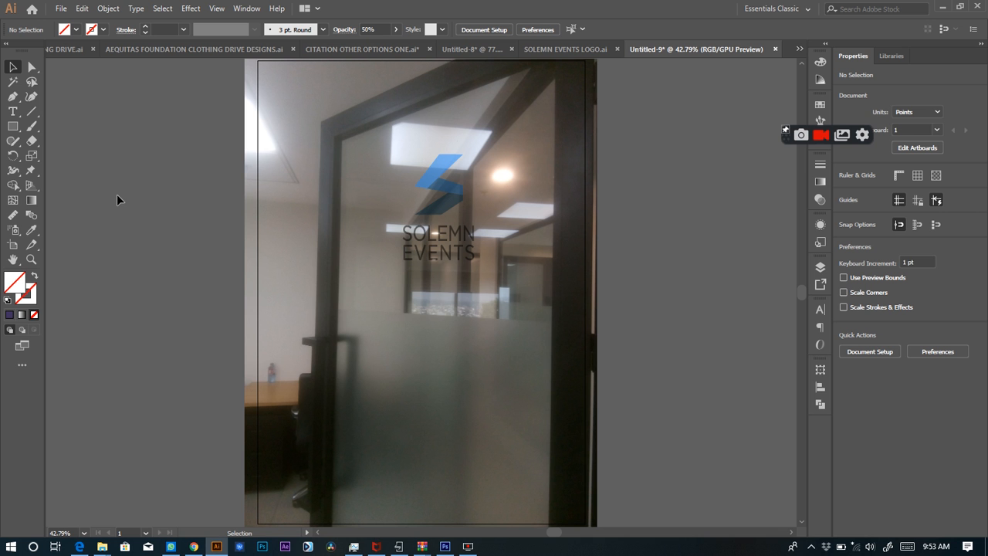
- Try opacities of 40% and 30% on the clipped photo overlay and return it to 40%
{"action": "left_click", "coordinate": [431, 180]}
{"action": "left_click", "coordinate": [125, 30]}
{"action": "type", "text": "40"}
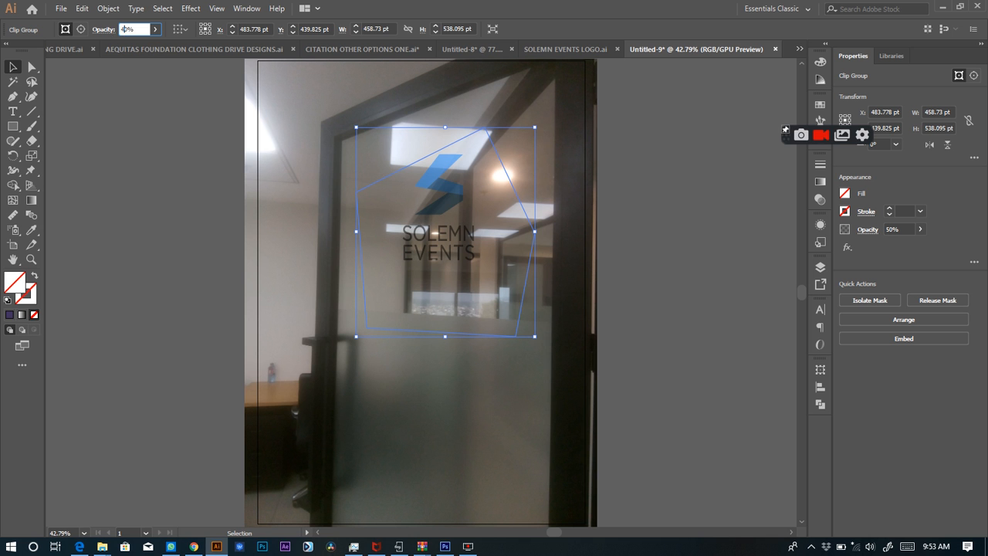
{"action": "key", "text": "Return"}
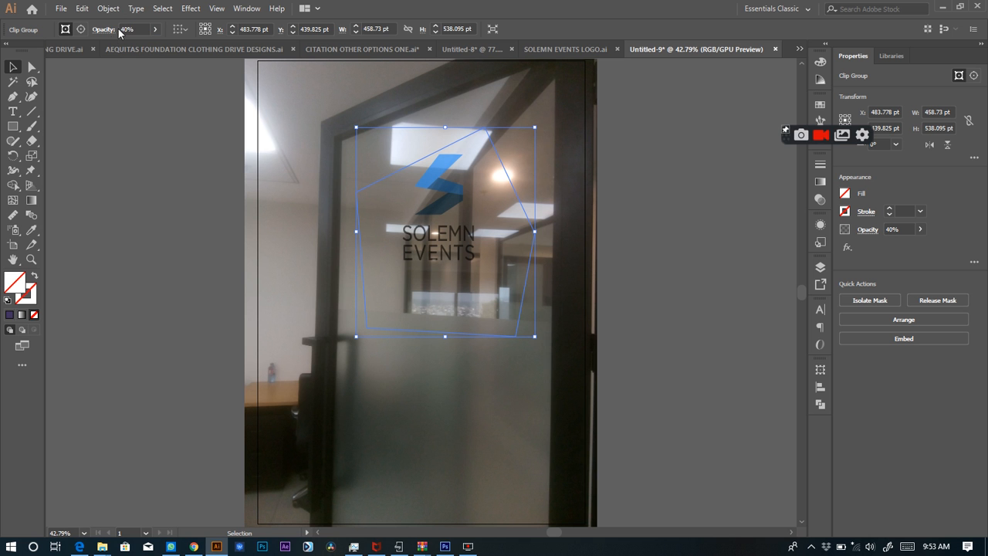
{"action": "left_click", "coordinate": [122, 28]}
{"action": "type", "text": "30"}
{"action": "key", "text": "Return"}
{"action": "left_click", "coordinate": [124, 29]}
{"action": "type", "text": "40"}
{"action": "key", "text": "Return"}
{"action": "left_click", "coordinate": [120, 174]}
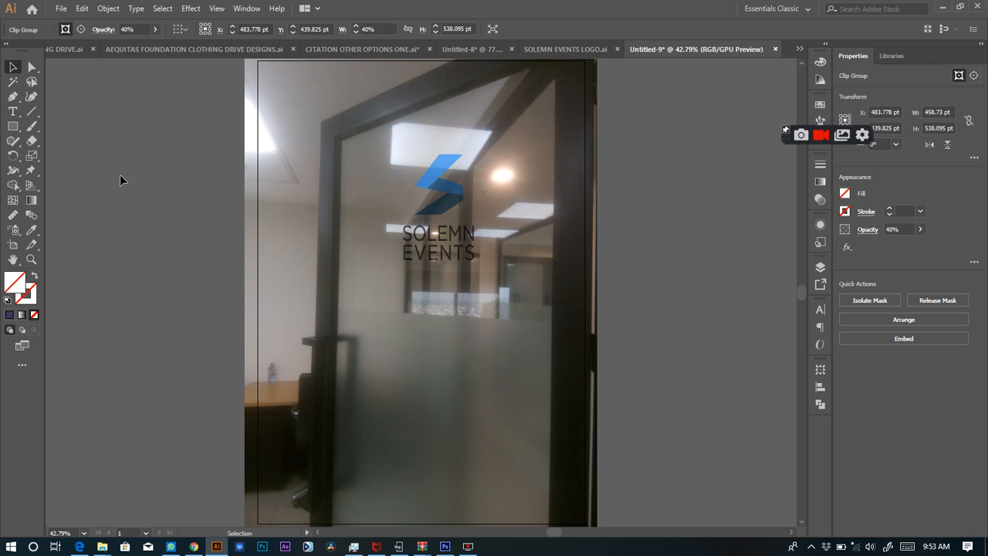
- Set the clipped photo overlay's opacity to 50% and deselect it
{"action": "key", "text": "a"}
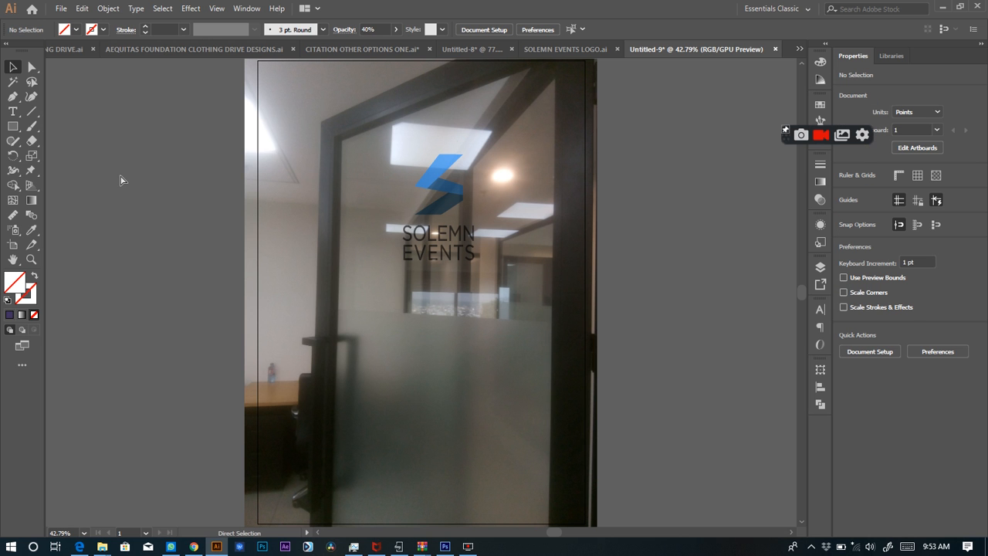
{"action": "key", "text": "v"}
{"action": "left_click", "coordinate": [424, 161]}
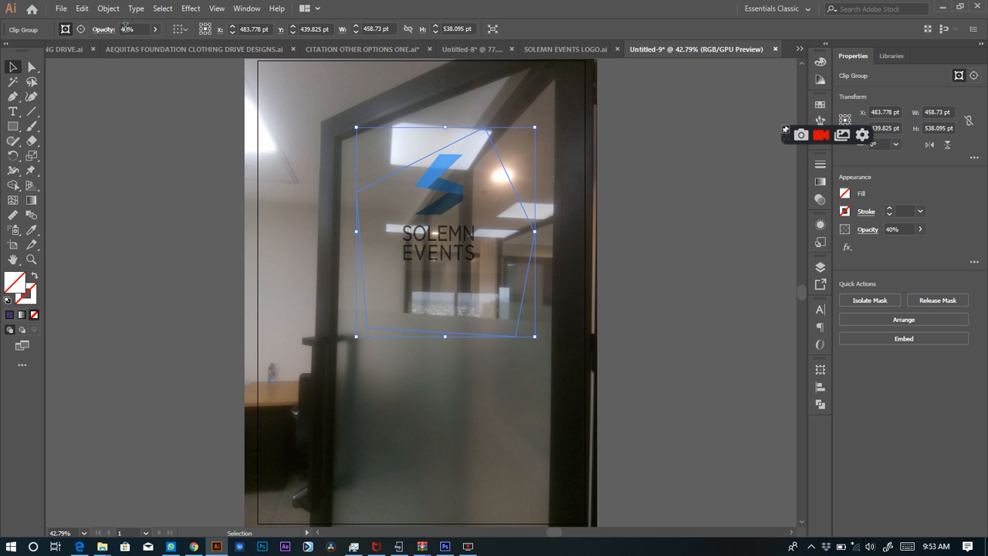
{"action": "left_click", "coordinate": [126, 29]}
{"action": "type", "text": "50"}
{"action": "key", "text": "Return"}
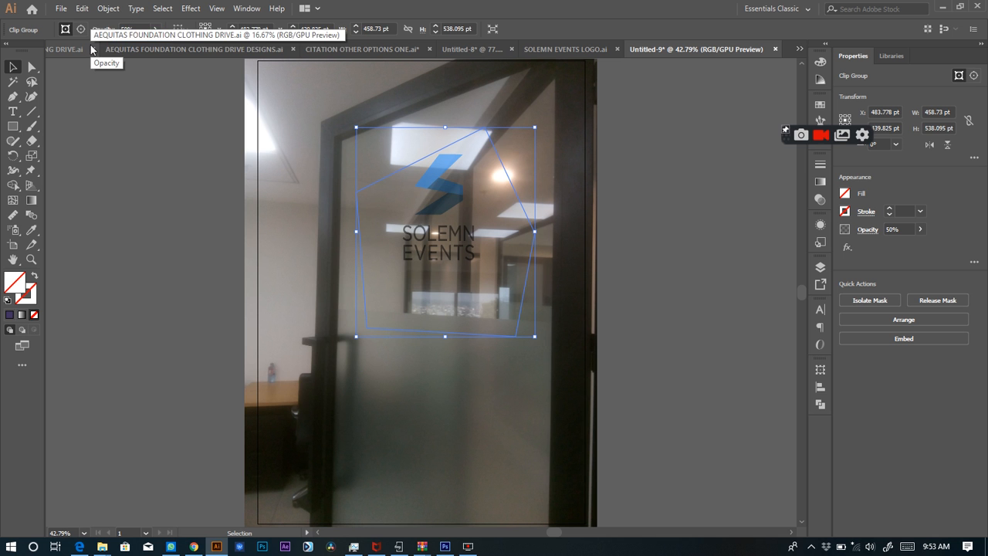
{"action": "right_click", "coordinate": [187, 268]}
{"action": "left_click", "coordinate": [162, 112]}
{"action": "left_click", "coordinate": [164, 116]}
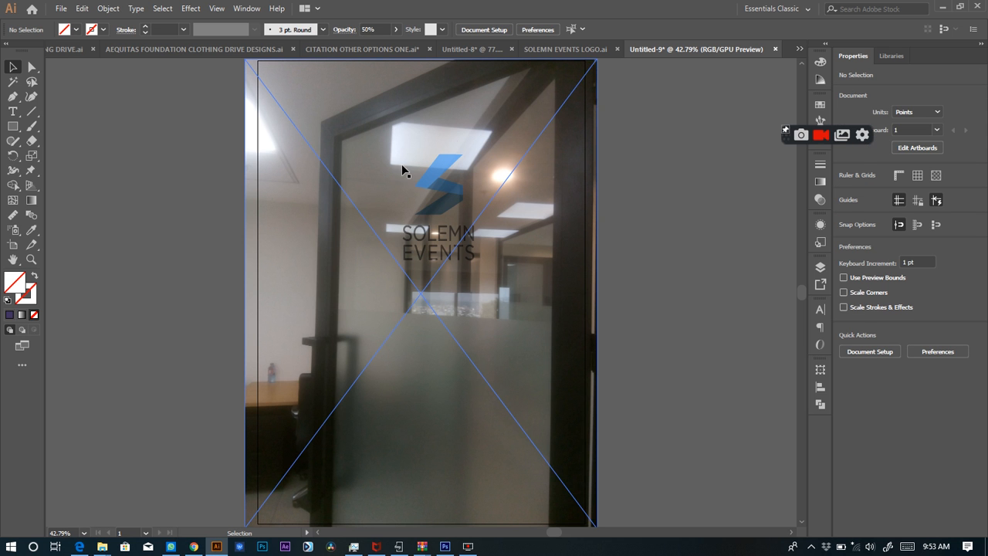